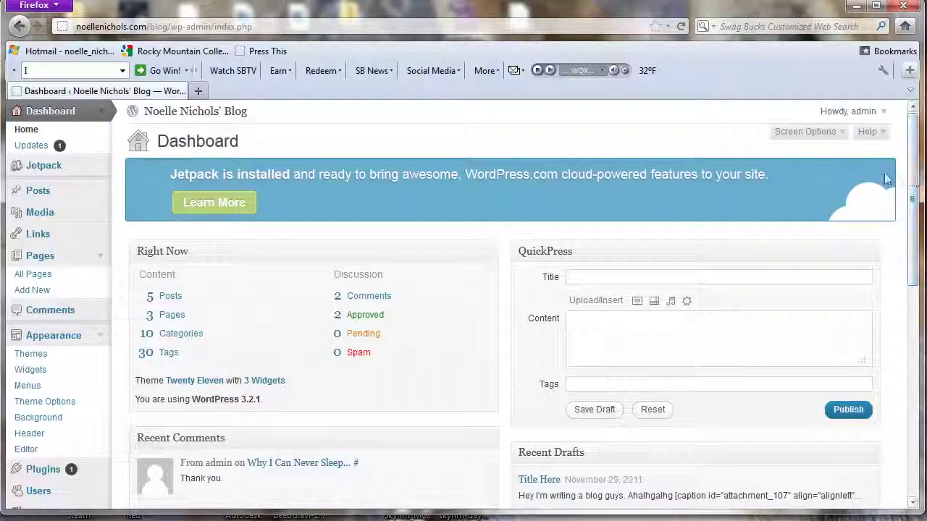
Step: Select the current page address in the browser address bar and scroll the dashboard
{"action": "scroll", "coordinate": [914, 180], "scroll_direction": "down", "scroll_amount": 2}
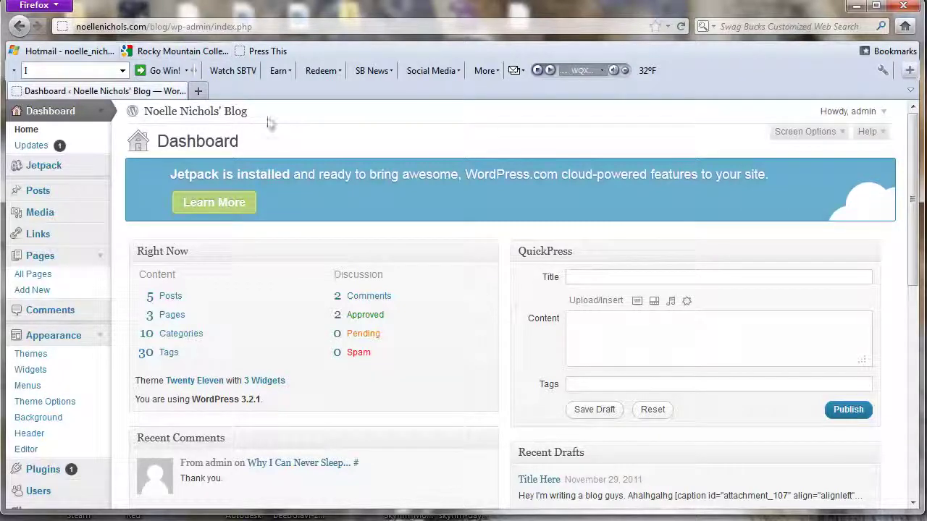
{"action": "left_click", "coordinate": [154, 26]}
{"action": "left_click", "coordinate": [154, 26]}
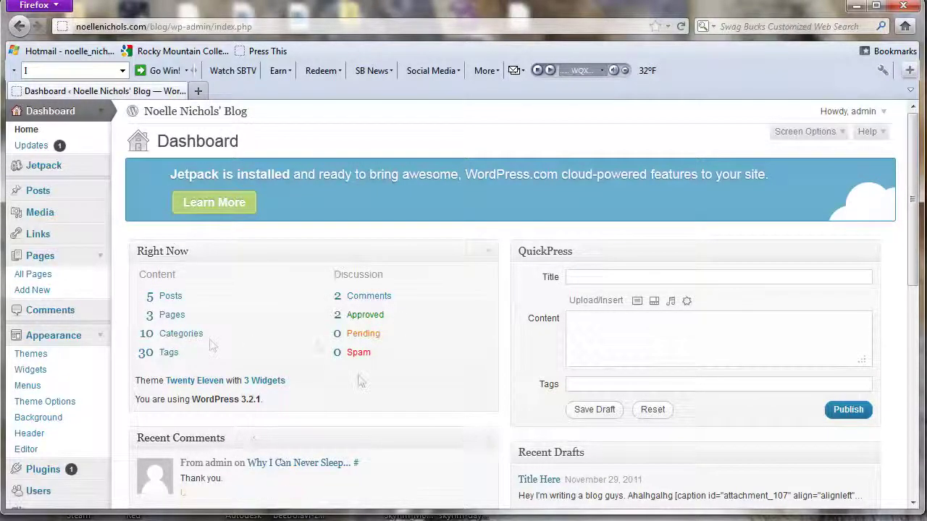
{"action": "scroll", "coordinate": [378, 403], "scroll_direction": "down", "scroll_amount": 8}
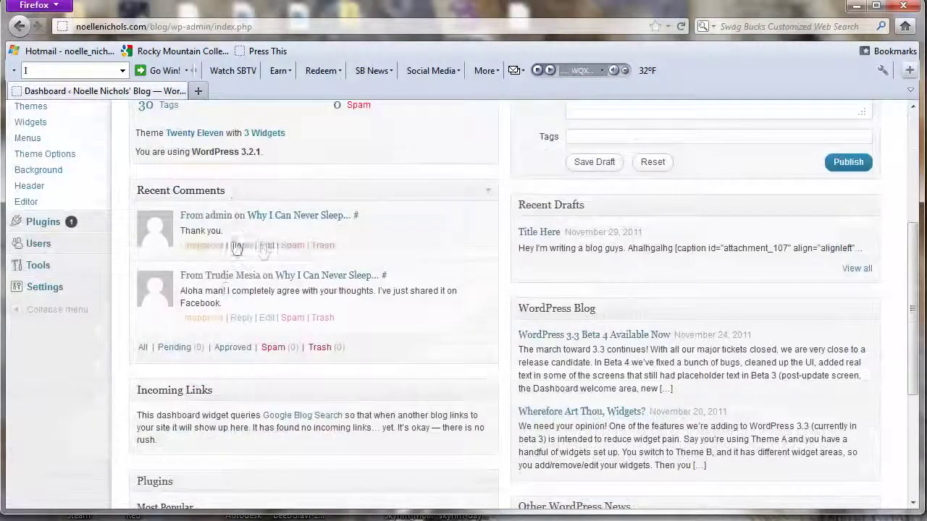
{"action": "scroll", "coordinate": [225, 293], "scroll_direction": "down", "scroll_amount": 3}
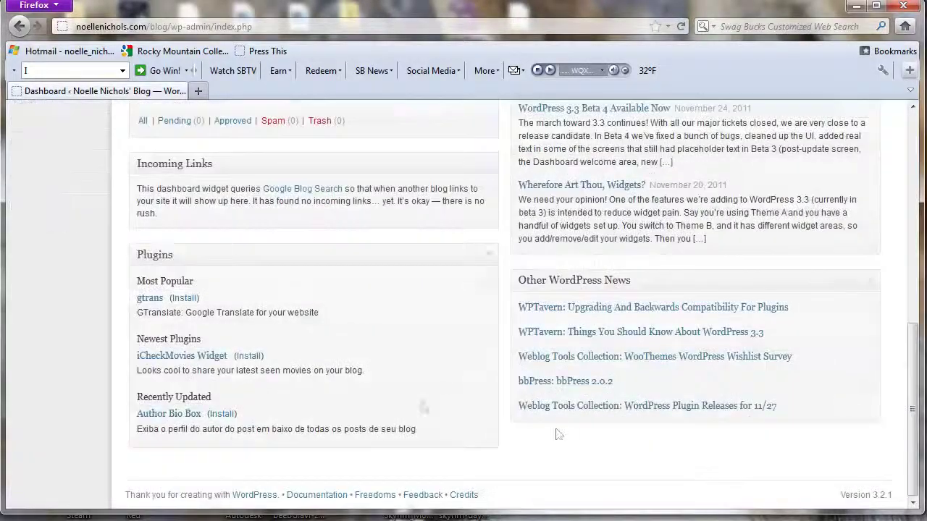
{"action": "scroll", "coordinate": [595, 246], "scroll_direction": "up", "scroll_amount": 2}
{"action": "scroll", "coordinate": [596, 246], "scroll_direction": "up", "scroll_amount": 10}
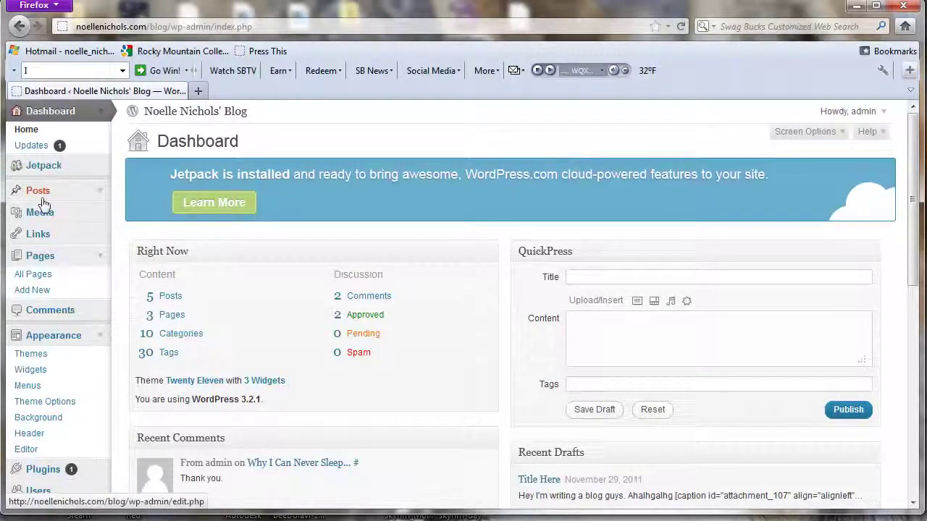
Step: Visit the blog's public front page by its title and scroll through the posts
{"action": "left_click", "coordinate": [166, 121]}
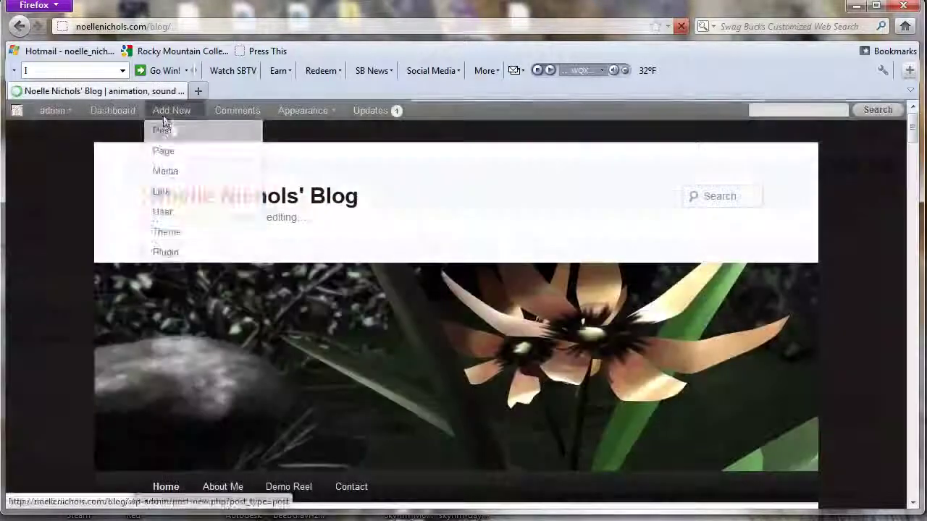
{"action": "scroll", "coordinate": [431, 244], "scroll_direction": "down", "scroll_amount": 2}
{"action": "scroll", "coordinate": [591, 261], "scroll_direction": "up", "scroll_amount": 2}
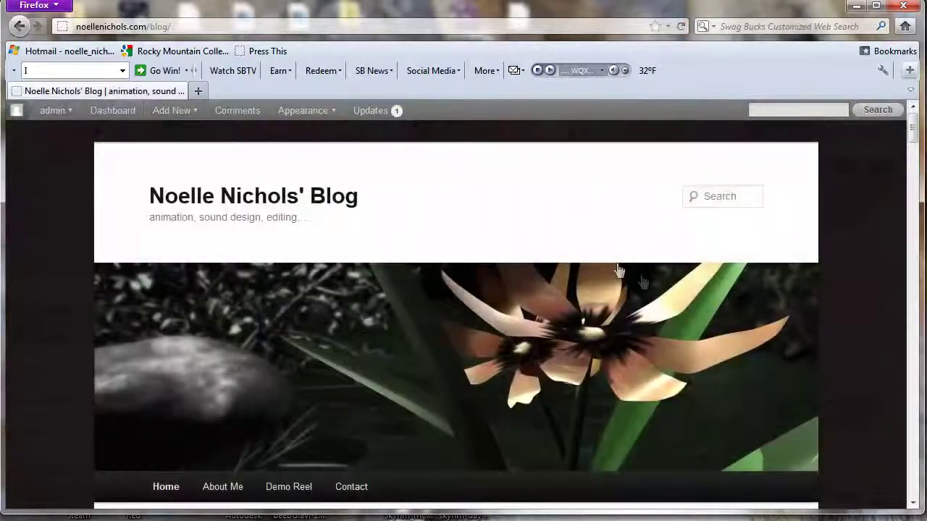
{"action": "scroll", "coordinate": [643, 282], "scroll_direction": "down", "scroll_amount": 2}
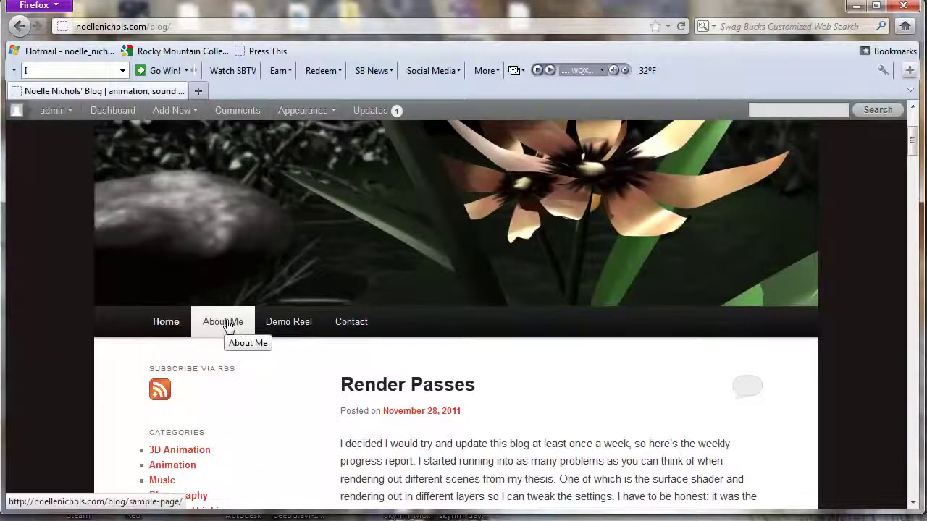
{"action": "mouse_move", "coordinate": [302, 112]}
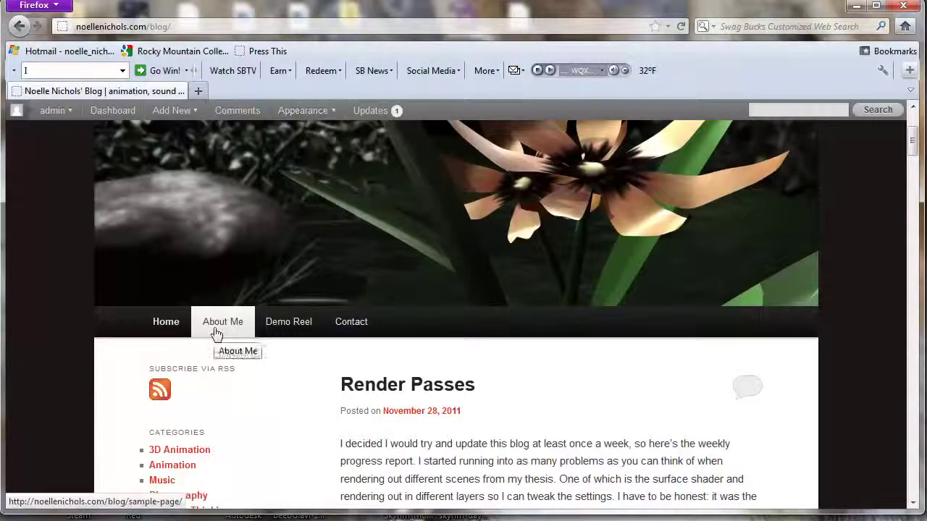
{"action": "scroll", "coordinate": [213, 335], "scroll_direction": "down", "scroll_amount": 6}
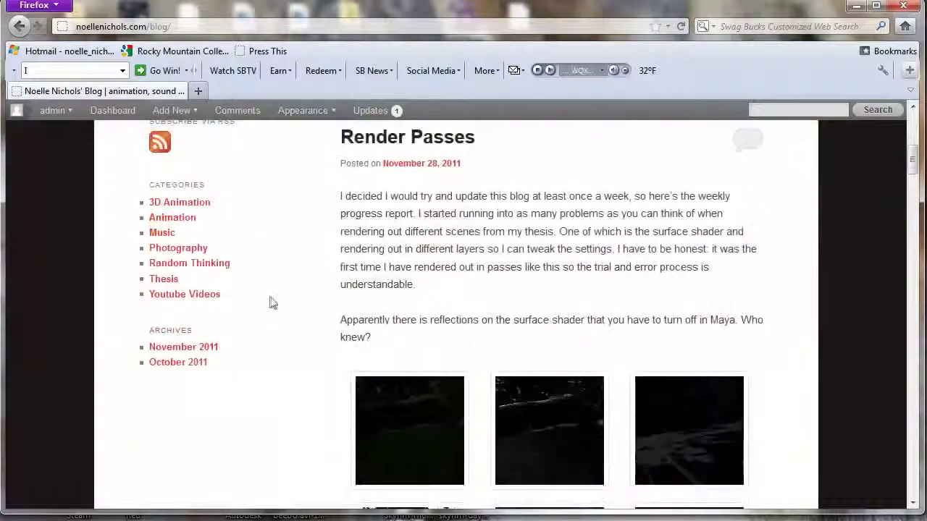
{"action": "scroll", "coordinate": [403, 352], "scroll_direction": "down", "scroll_amount": 4}
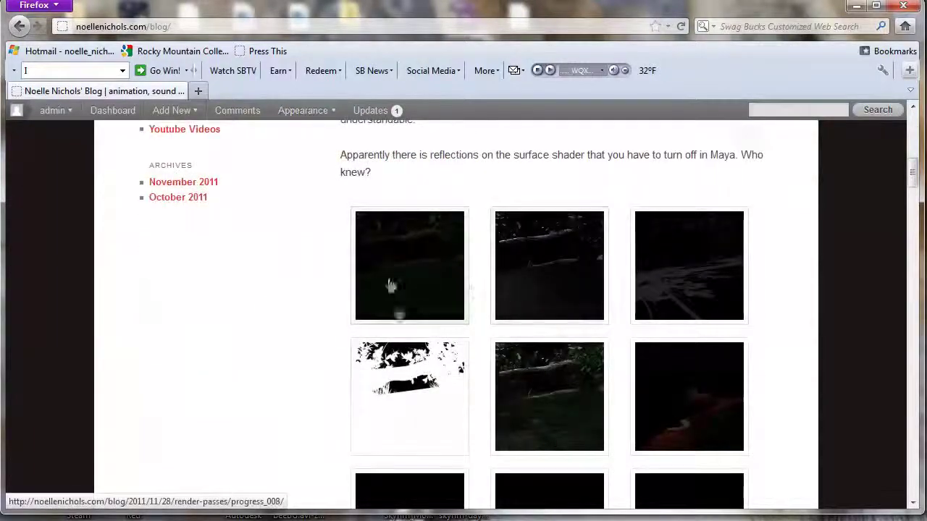
Step: Browse the white alpha render image page, then the Master Beauty Pass – BG image
{"action": "left_click", "coordinate": [416, 376]}
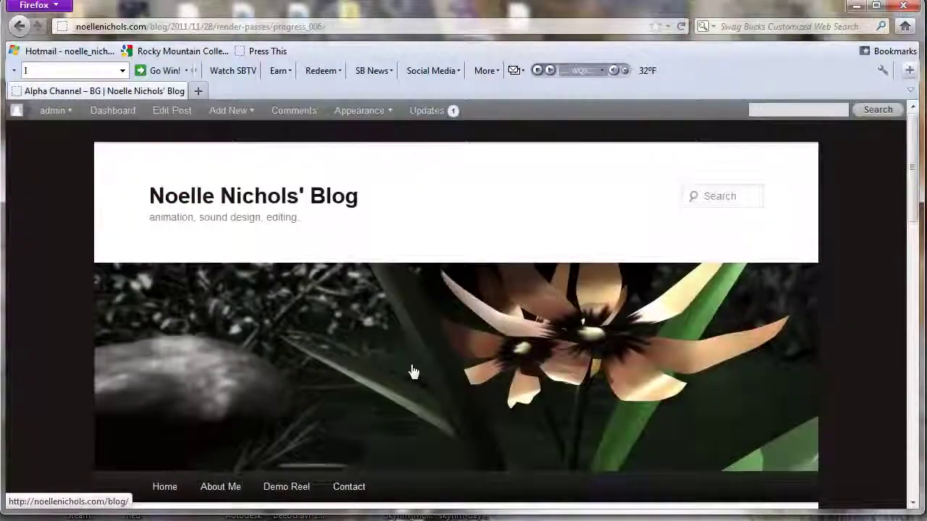
{"action": "scroll", "coordinate": [412, 372], "scroll_direction": "down", "scroll_amount": 12}
{"action": "left_click", "coordinate": [491, 274]}
{"action": "scroll", "coordinate": [494, 280], "scroll_direction": "down", "scroll_amount": 5}
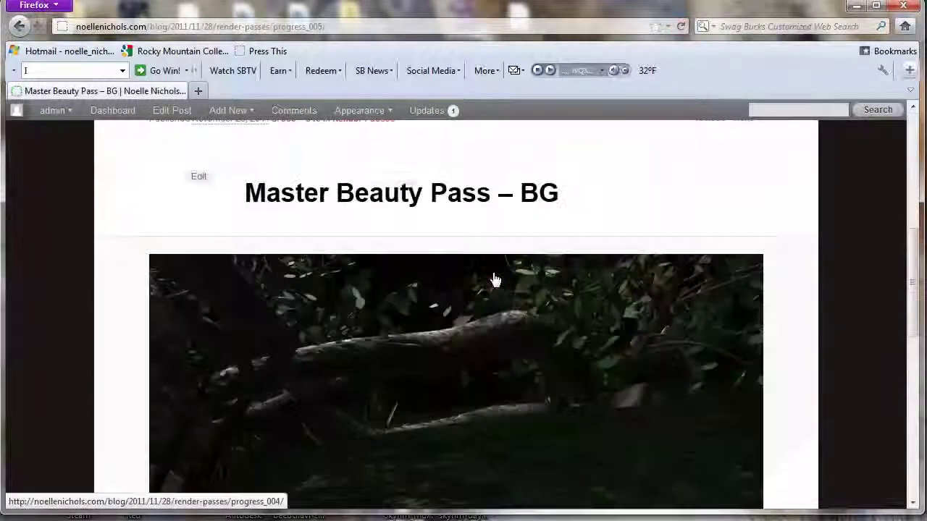
{"action": "scroll", "coordinate": [493, 279], "scroll_direction": "down", "scroll_amount": 2}
{"action": "scroll", "coordinate": [492, 279], "scroll_direction": "up", "scroll_amount": 12}
Step: Return to the blog home and open the Render Passes post's Leave a Reply form
{"action": "left_click", "coordinate": [161, 479]}
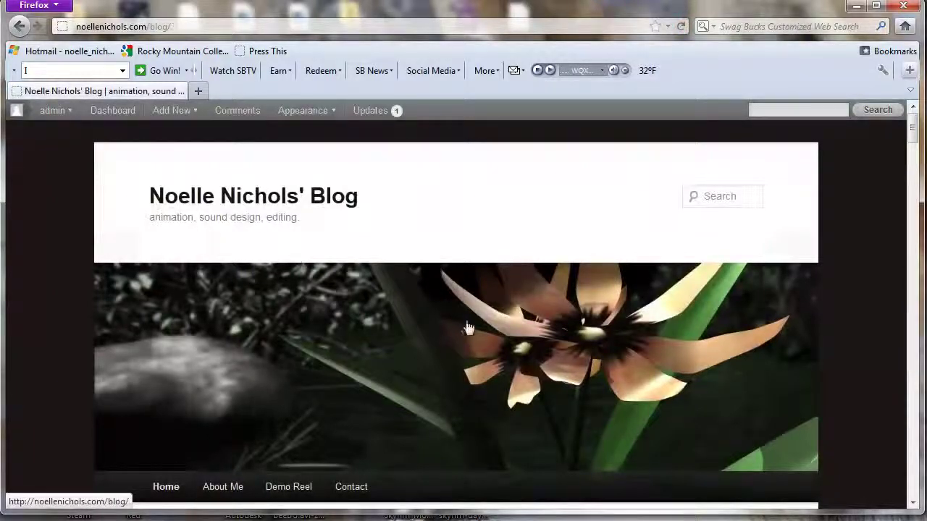
{"action": "scroll", "coordinate": [465, 338], "scroll_direction": "down", "scroll_amount": 6}
{"action": "scroll", "coordinate": [393, 318], "scroll_direction": "up", "scroll_amount": 5}
{"action": "scroll", "coordinate": [393, 318], "scroll_direction": "down", "scroll_amount": 5}
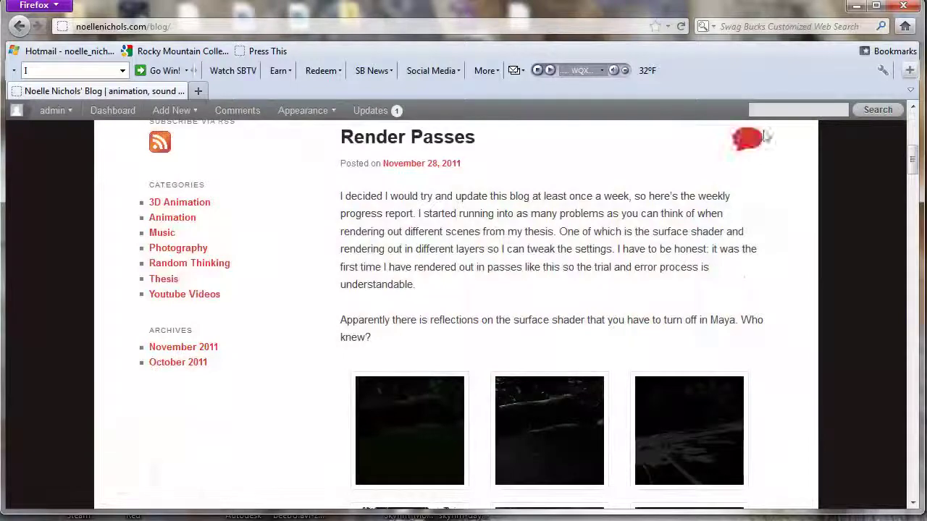
{"action": "left_click", "coordinate": [757, 142]}
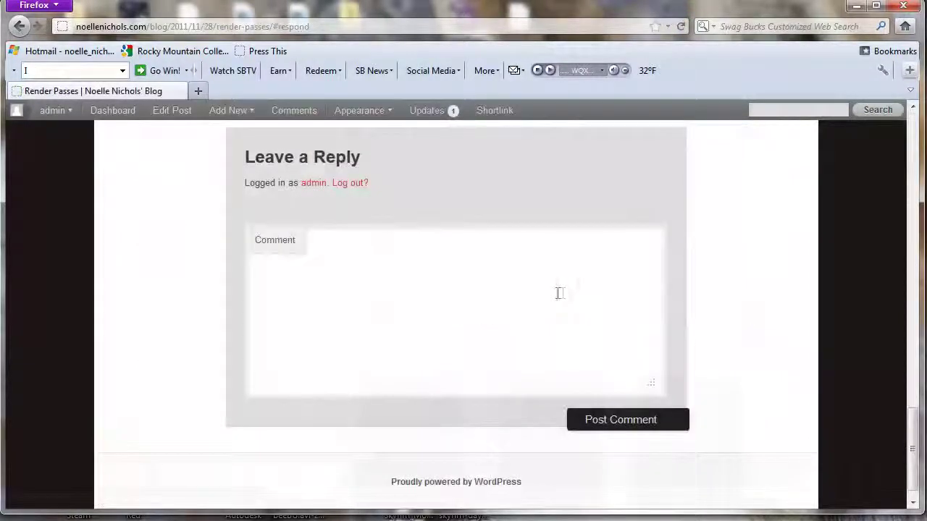
{"action": "left_click", "coordinate": [405, 291]}
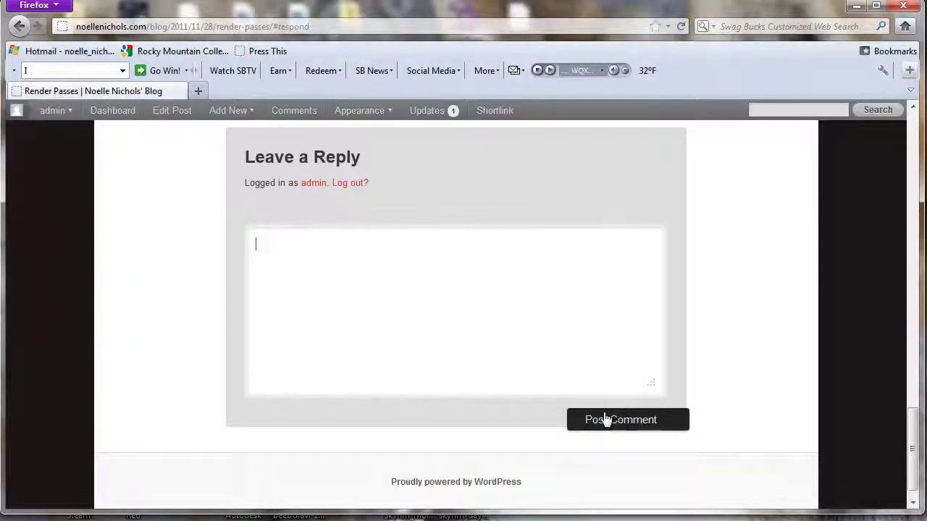
{"action": "scroll", "coordinate": [195, 287], "scroll_direction": "up", "scroll_amount": 4}
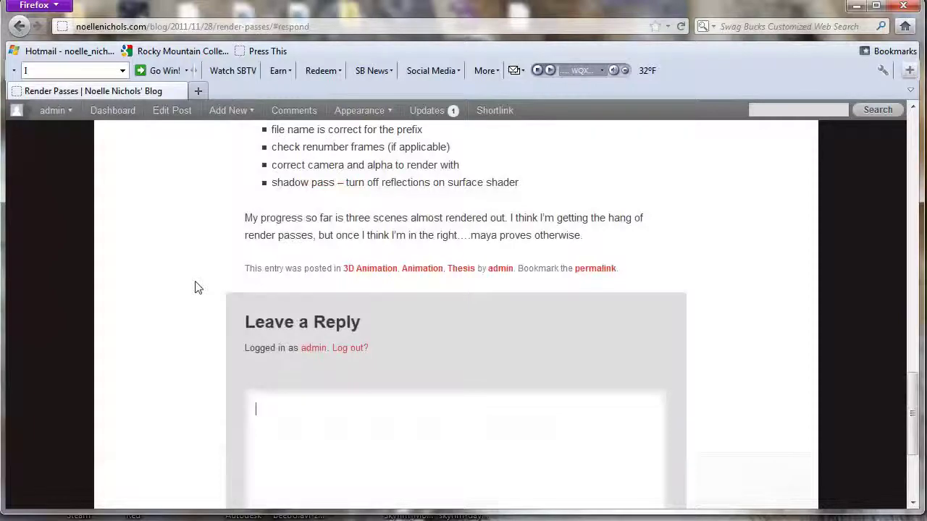
{"action": "scroll", "coordinate": [196, 287], "scroll_direction": "up", "scroll_amount": 10}
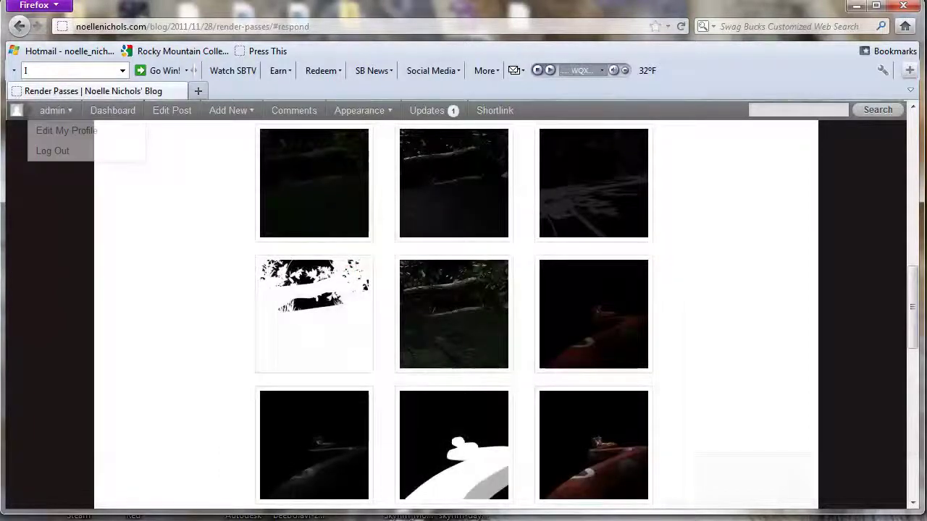
{"action": "left_click", "coordinate": [17, 26]}
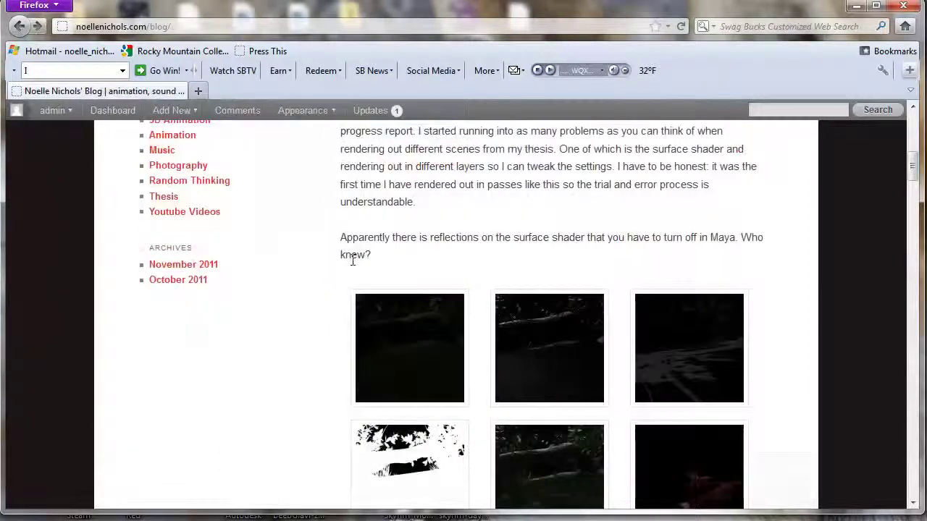
Step: Scroll down the blog, then play and pause the embedded thesis video
{"action": "scroll", "coordinate": [337, 262], "scroll_direction": "down", "scroll_amount": 8}
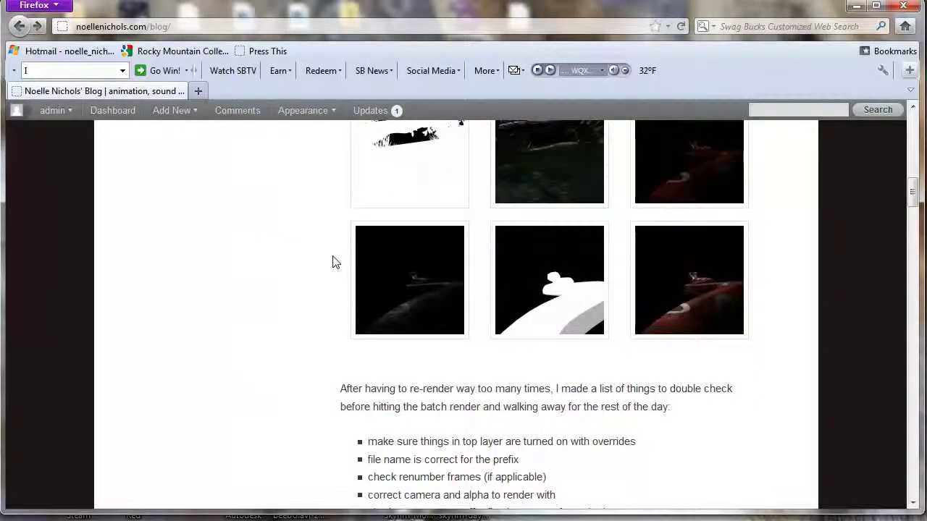
{"action": "scroll", "coordinate": [332, 263], "scroll_direction": "down", "scroll_amount": 2}
{"action": "scroll", "coordinate": [331, 263], "scroll_direction": "up", "scroll_amount": 6}
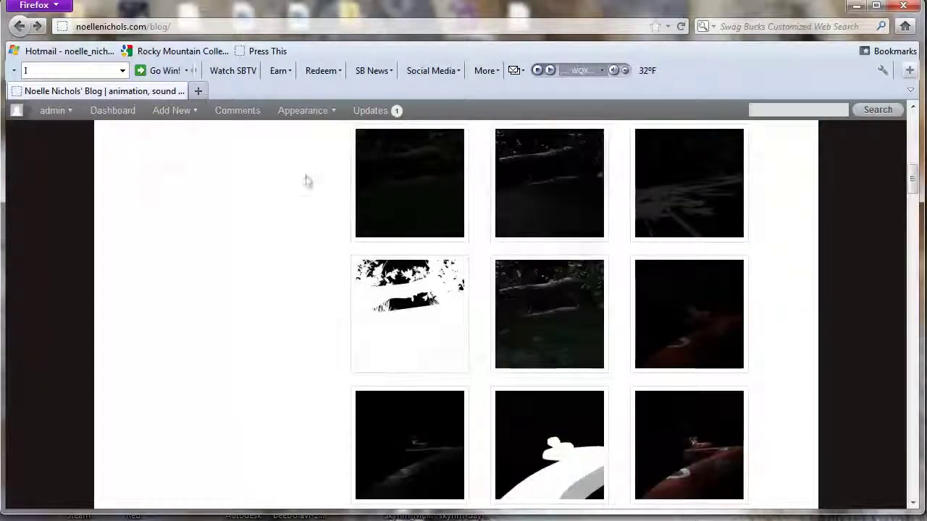
{"action": "scroll", "coordinate": [304, 182], "scroll_direction": "down", "scroll_amount": 2}
{"action": "scroll", "coordinate": [391, 206], "scroll_direction": "down", "scroll_amount": 4}
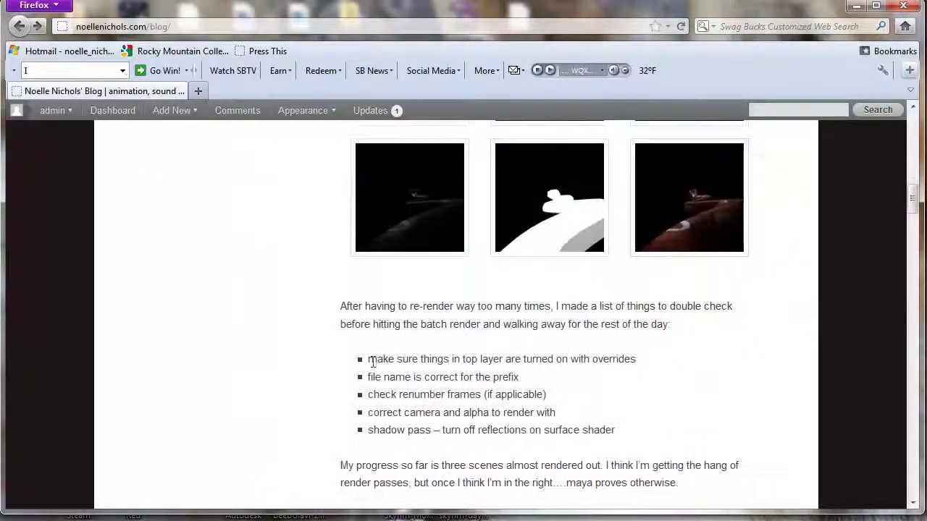
{"action": "scroll", "coordinate": [369, 412], "scroll_direction": "down", "scroll_amount": 18}
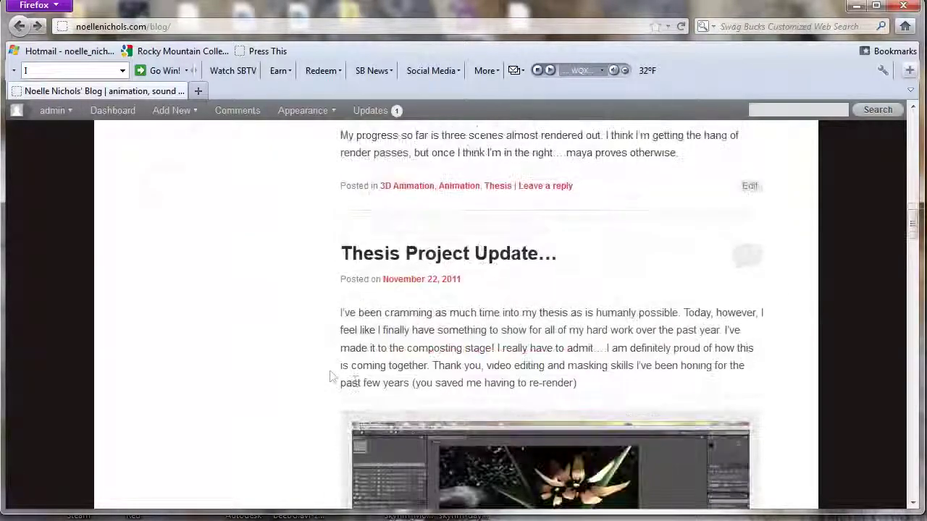
{"action": "scroll", "coordinate": [474, 270], "scroll_direction": "down", "scroll_amount": 6}
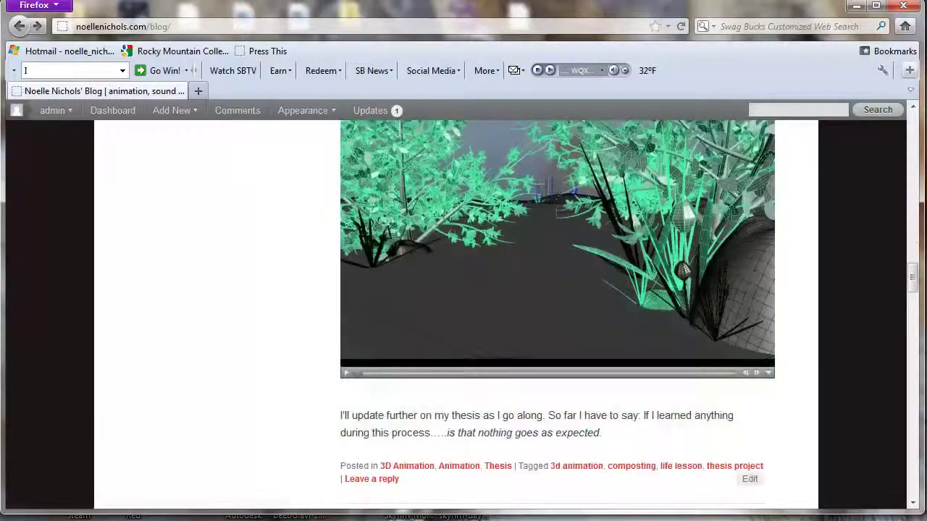
{"action": "left_click", "coordinate": [346, 372]}
{"action": "scroll", "coordinate": [326, 369], "scroll_direction": "up", "scroll_amount": 4}
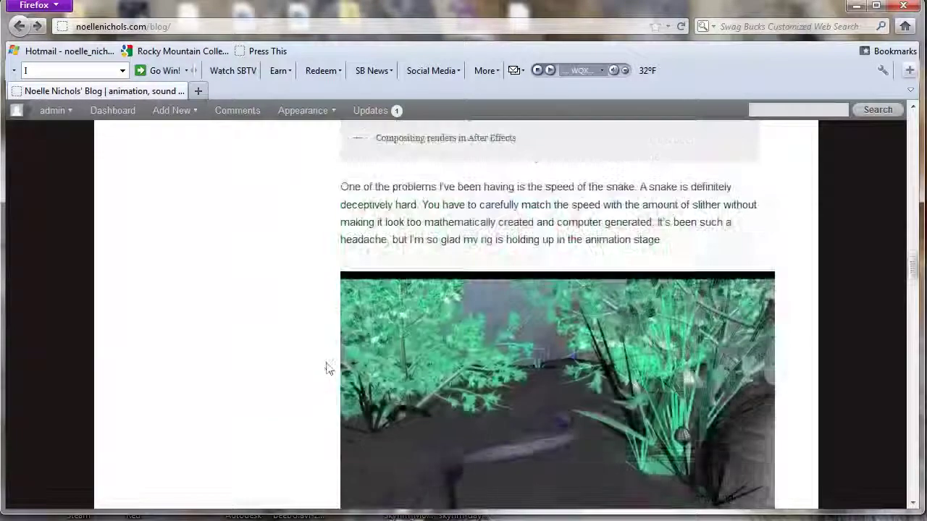
{"action": "scroll", "coordinate": [657, 403], "scroll_direction": "down", "scroll_amount": 4}
{"action": "left_click", "coordinate": [346, 373]}
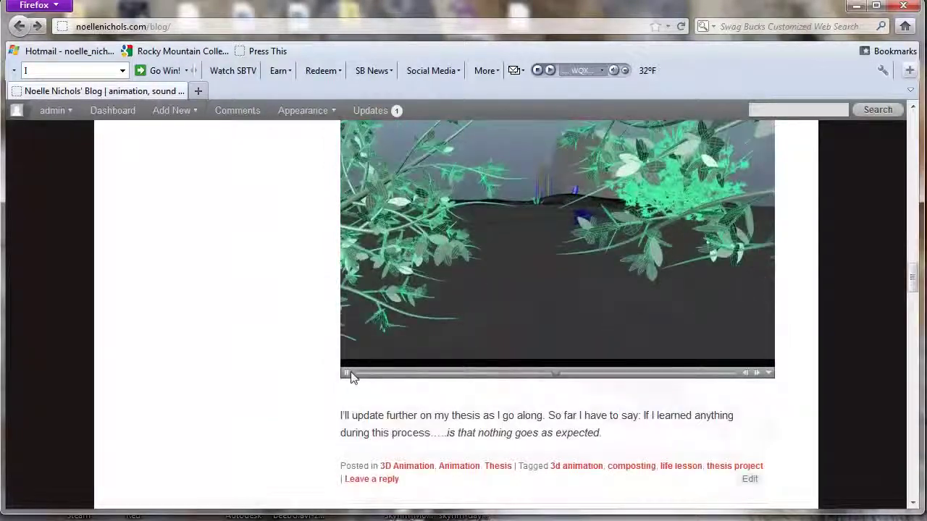
Step: Look over the rest of the blog, then go to the admin Dashboard from the admin bar
{"action": "scroll", "coordinate": [349, 203], "scroll_direction": "down", "scroll_amount": 20}
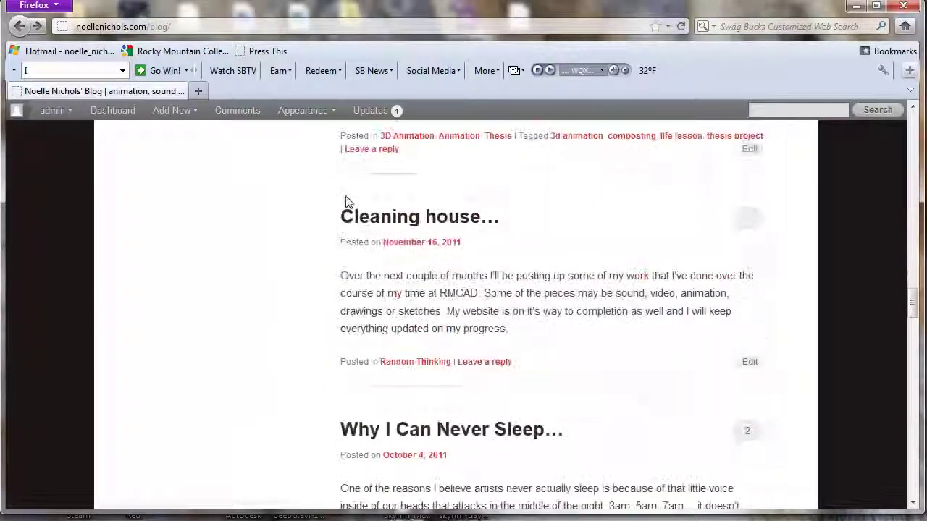
{"action": "scroll", "coordinate": [351, 203], "scroll_direction": "down", "scroll_amount": 3}
{"action": "scroll", "coordinate": [351, 204], "scroll_direction": "up", "scroll_amount": 20}
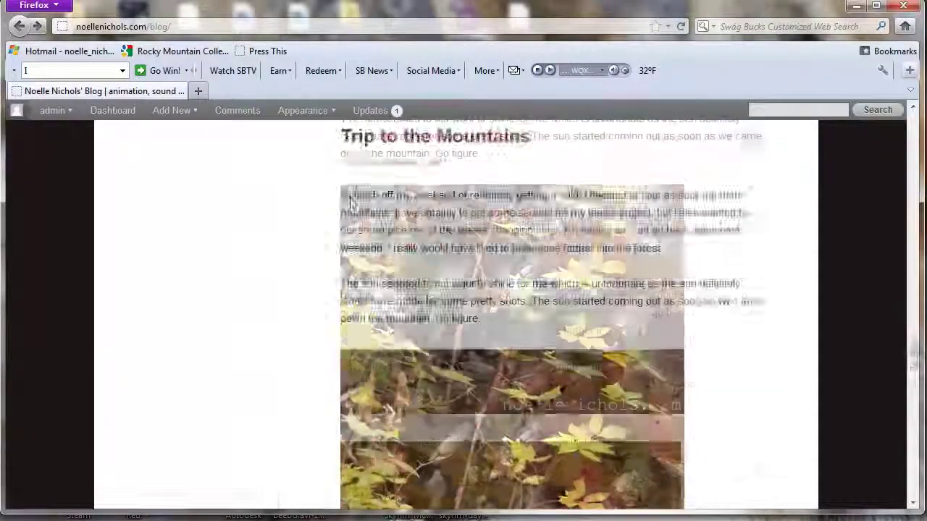
{"action": "scroll", "coordinate": [351, 205], "scroll_direction": "down", "scroll_amount": 10}
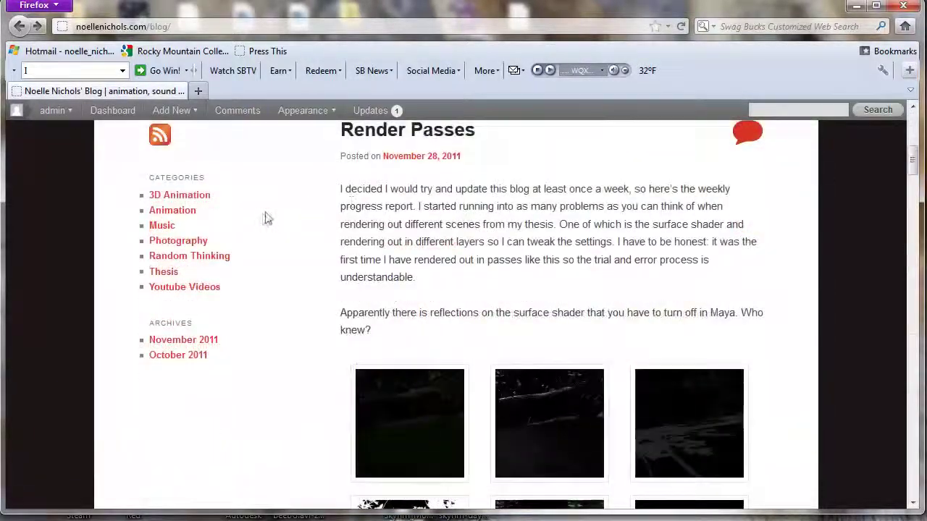
{"action": "scroll", "coordinate": [246, 225], "scroll_direction": "up", "scroll_amount": 2}
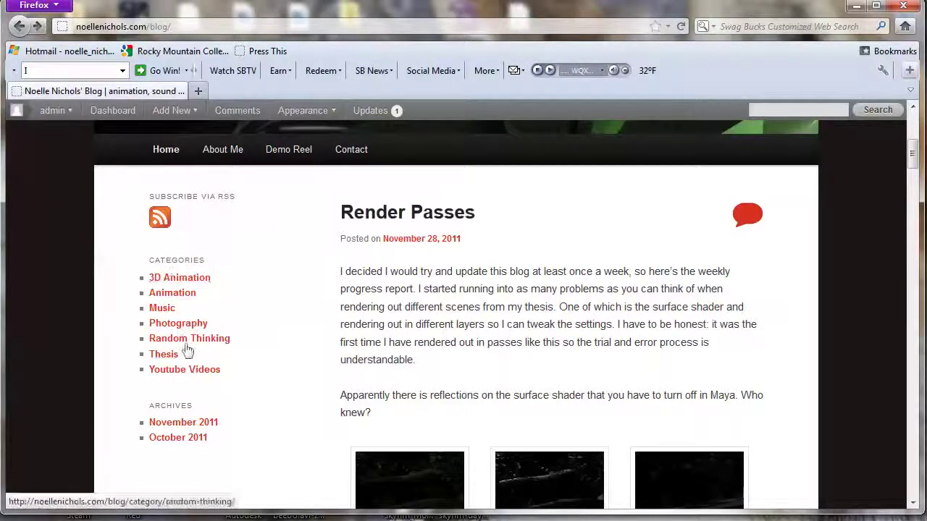
{"action": "mouse_move", "coordinate": [191, 297]}
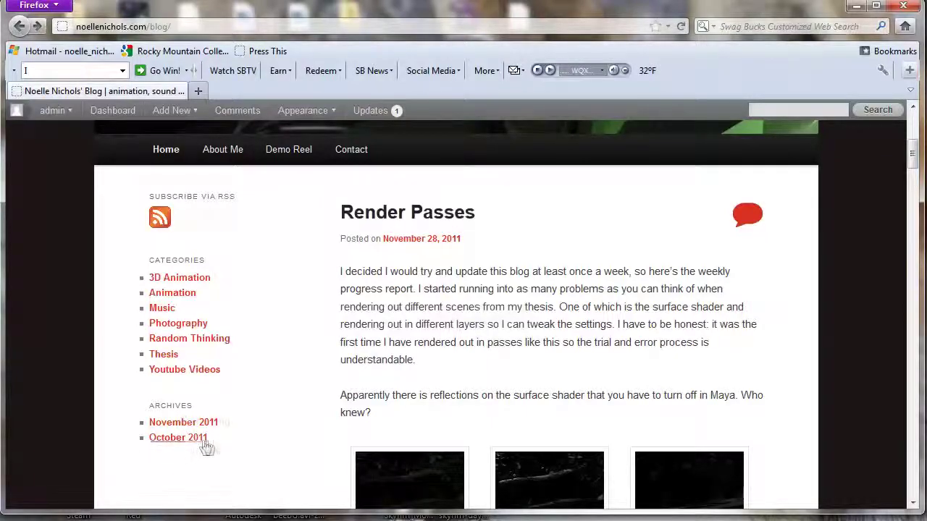
{"action": "scroll", "coordinate": [207, 447], "scroll_direction": "up", "scroll_amount": 4}
{"action": "scroll", "coordinate": [217, 444], "scroll_direction": "down", "scroll_amount": 6}
{"action": "scroll", "coordinate": [210, 323], "scroll_direction": "up", "scroll_amount": 5}
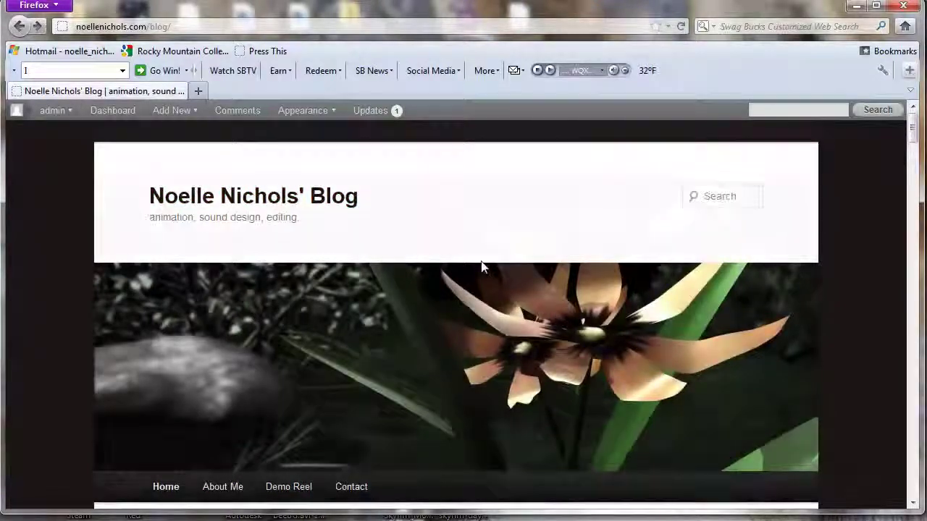
{"action": "scroll", "coordinate": [483, 268], "scroll_direction": "down", "scroll_amount": 8}
{"action": "scroll", "coordinate": [484, 271], "scroll_direction": "up", "scroll_amount": 10}
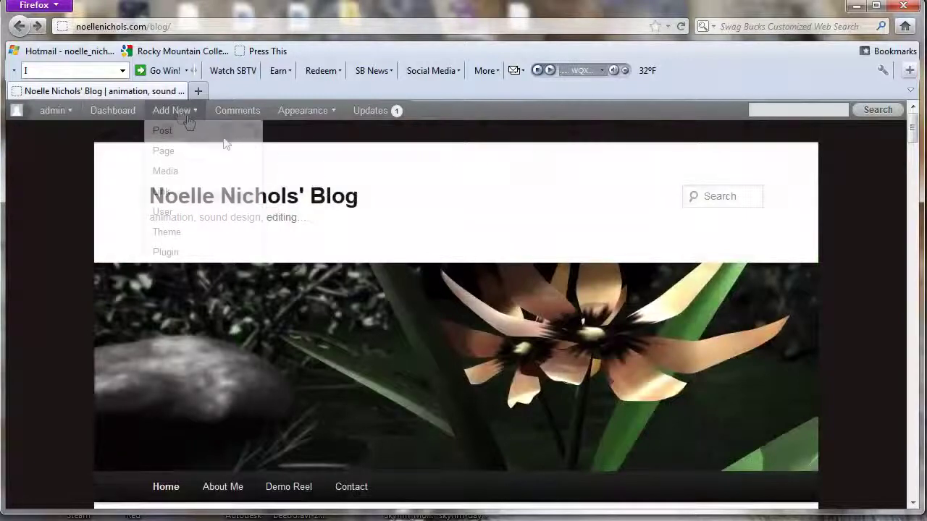
{"action": "left_click", "coordinate": [114, 115]}
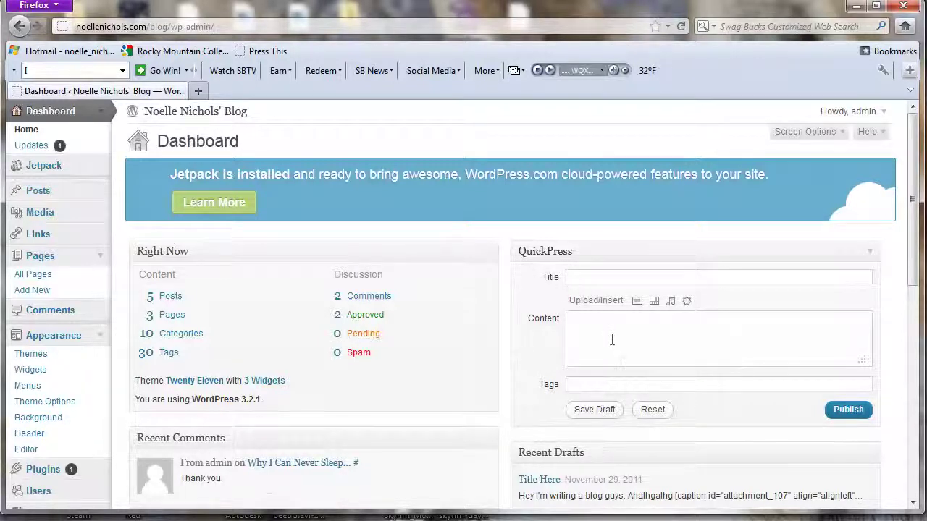
{"action": "left_click", "coordinate": [604, 277]}
Step: Launch the Press This popup, enlarge it, close it, and open a blank new browser tab
{"action": "left_click", "coordinate": [259, 53]}
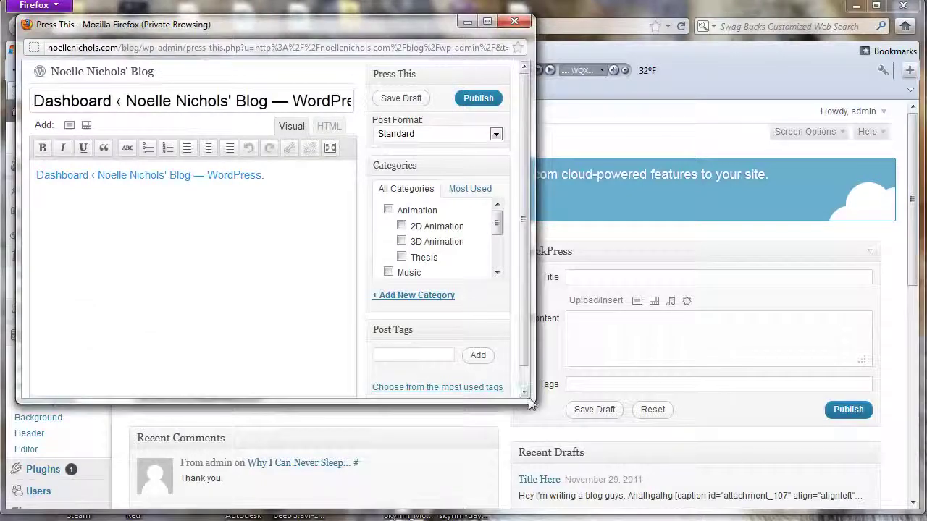
{"action": "left_click_drag", "start_coordinate": [534, 404], "coordinate": [616, 456]}
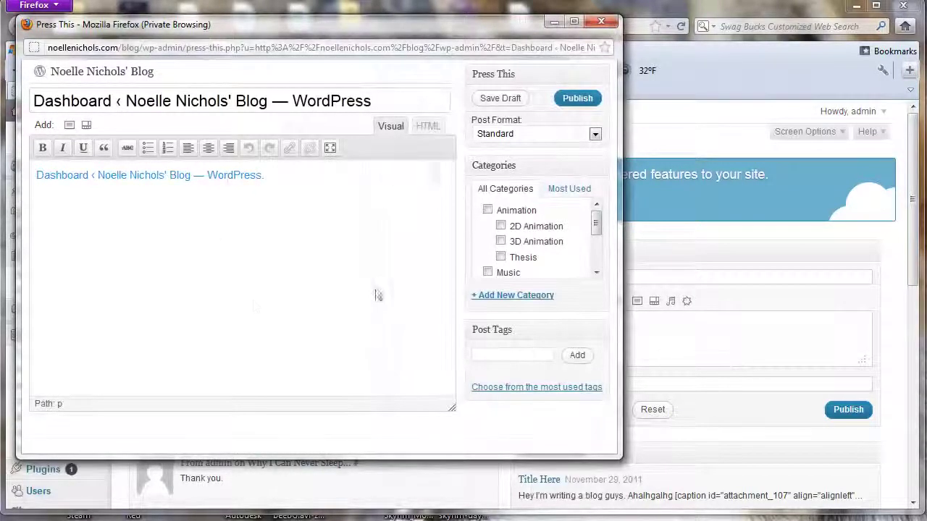
{"action": "left_click", "coordinate": [601, 21]}
{"action": "left_click", "coordinate": [198, 90]}
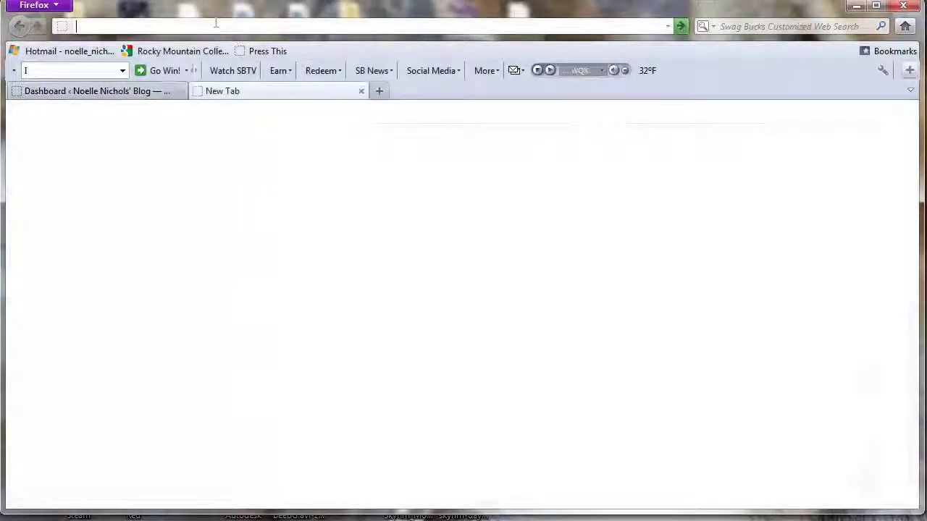
Step: Load youtube.com, open the "It's time." video, and start a Press This post from it
{"action": "type", "text": "youtube.com"}
{"action": "key", "text": "Return"}
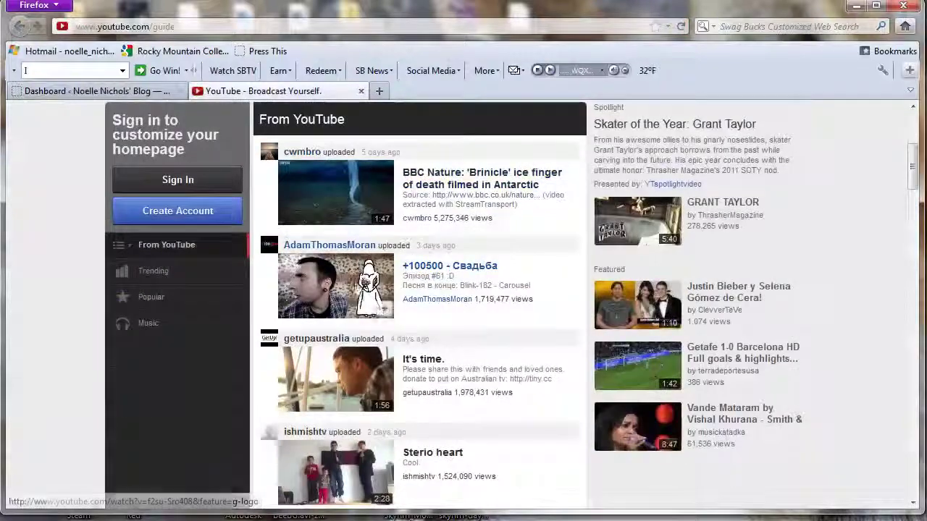
{"action": "left_click", "coordinate": [427, 360]}
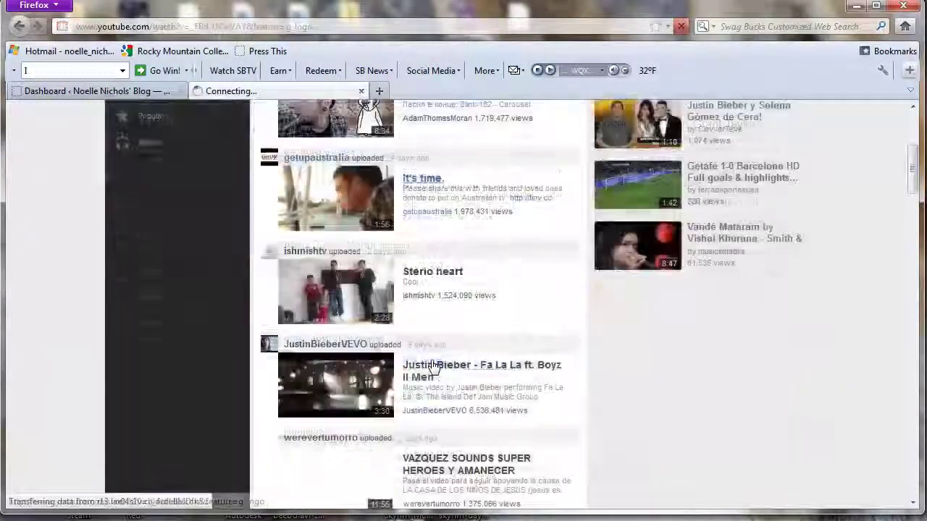
{"action": "scroll", "coordinate": [130, 427], "scroll_direction": "down", "scroll_amount": 2}
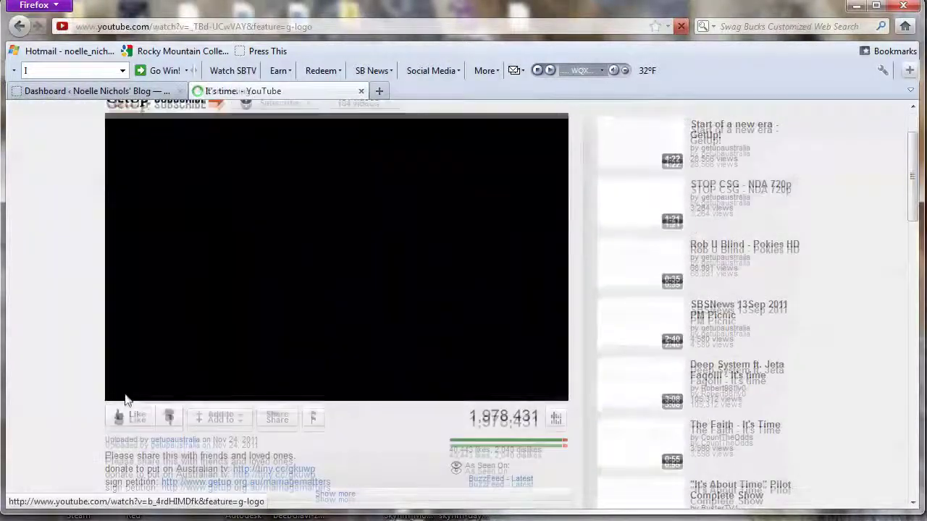
{"action": "scroll", "coordinate": [87, 384], "scroll_direction": "up", "scroll_amount": 2}
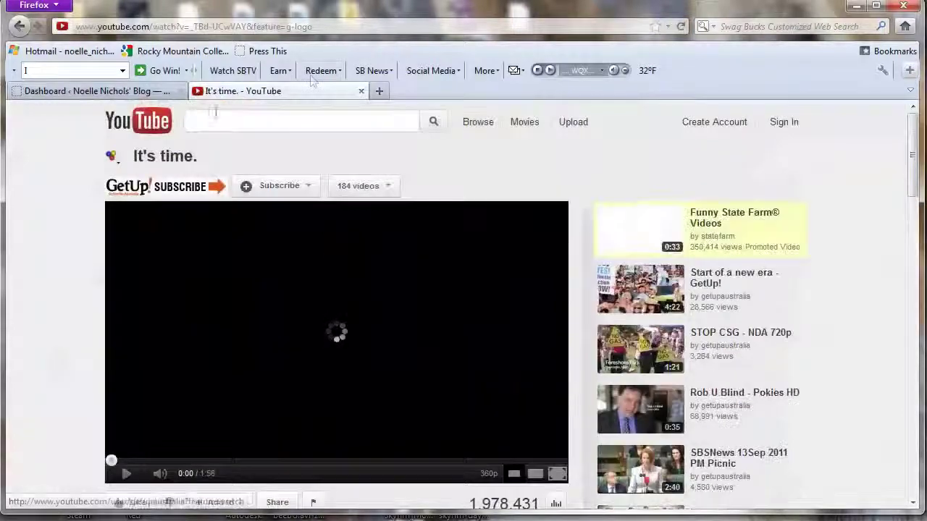
{"action": "left_click", "coordinate": [281, 54]}
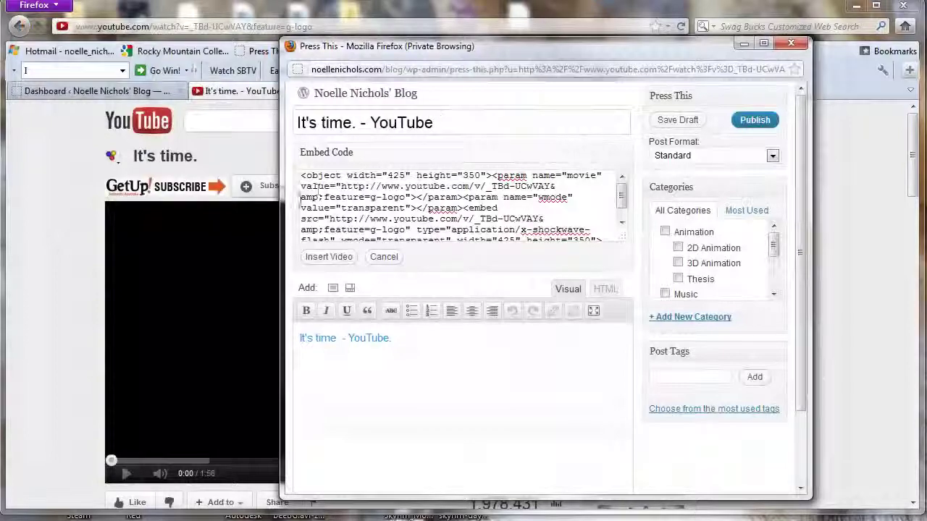
Step: Close the Press This video post without publishing, then close the YouTube tab
{"action": "scroll", "coordinate": [329, 206], "scroll_direction": "down", "scroll_amount": 3}
{"action": "scroll", "coordinate": [329, 205], "scroll_direction": "up", "scroll_amount": 3}
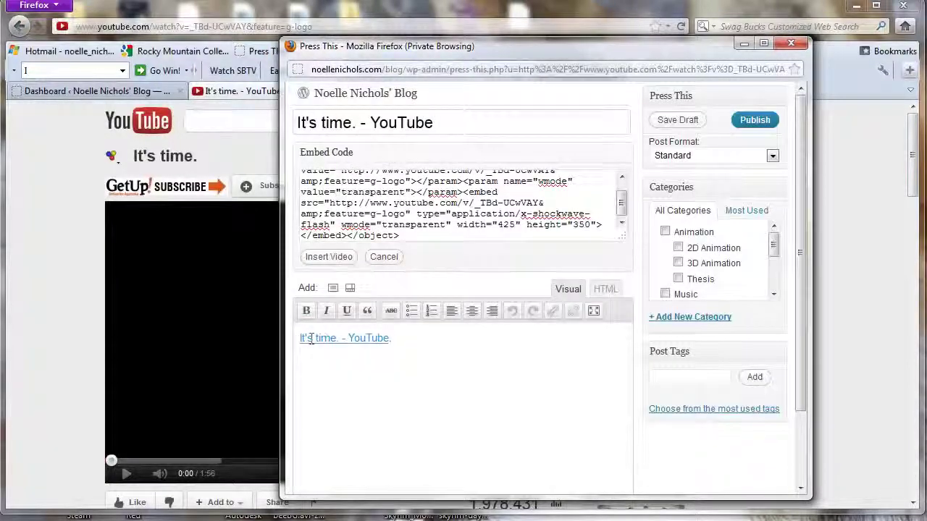
{"action": "scroll", "coordinate": [478, 384], "scroll_direction": "down", "scroll_amount": 3}
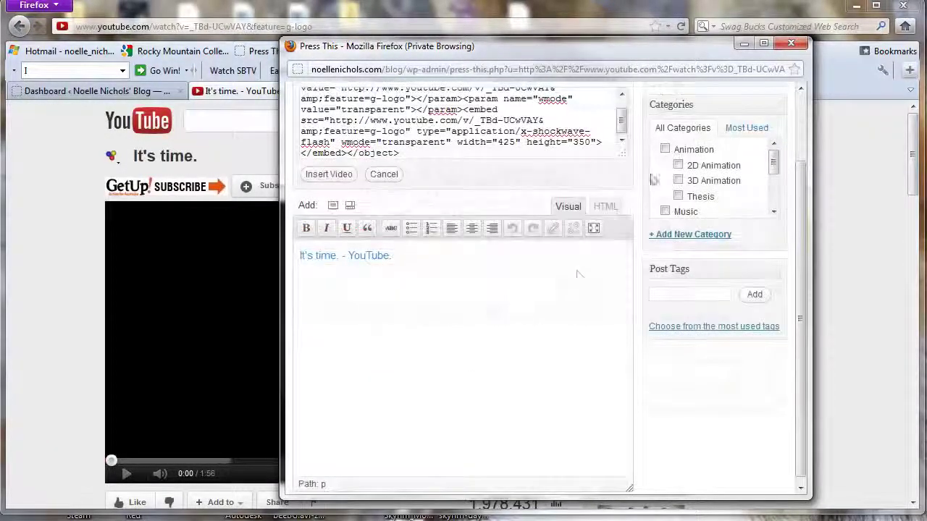
{"action": "scroll", "coordinate": [578, 274], "scroll_direction": "up", "scroll_amount": 3}
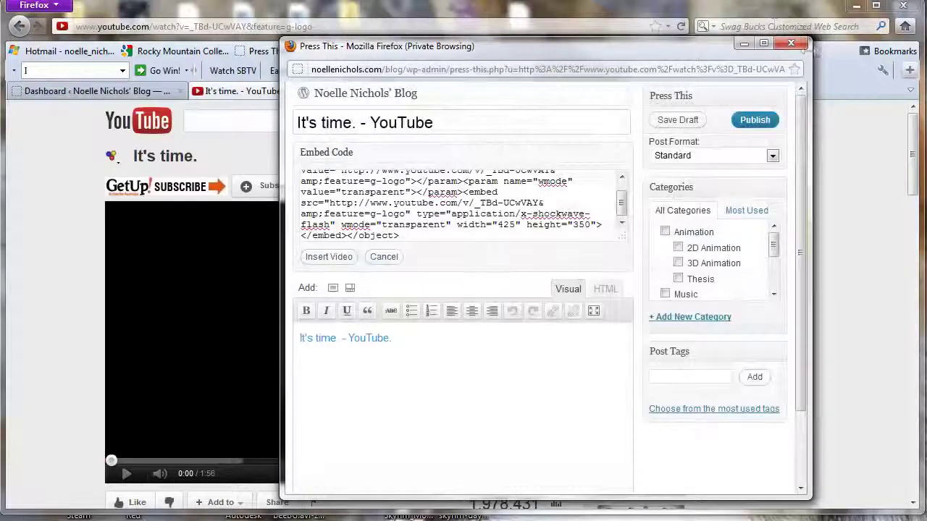
{"action": "left_click", "coordinate": [791, 44]}
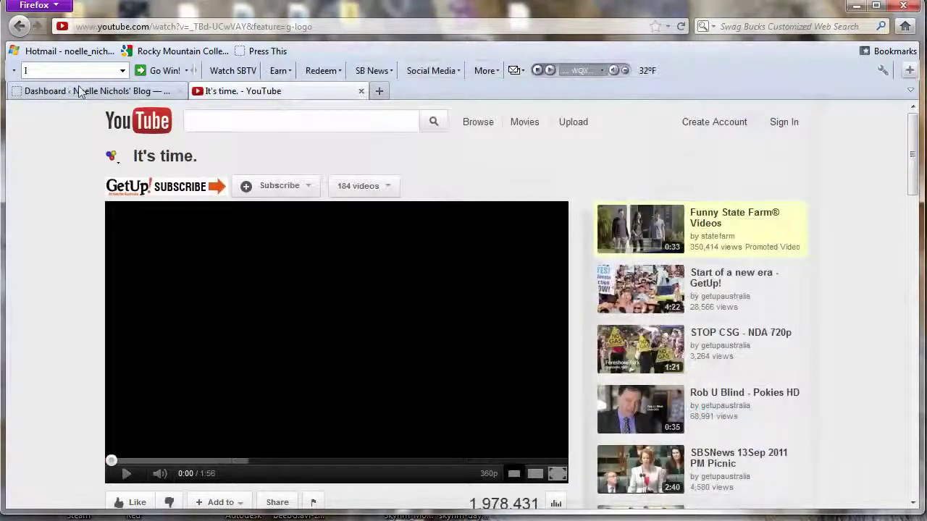
{"action": "left_click", "coordinate": [360, 93]}
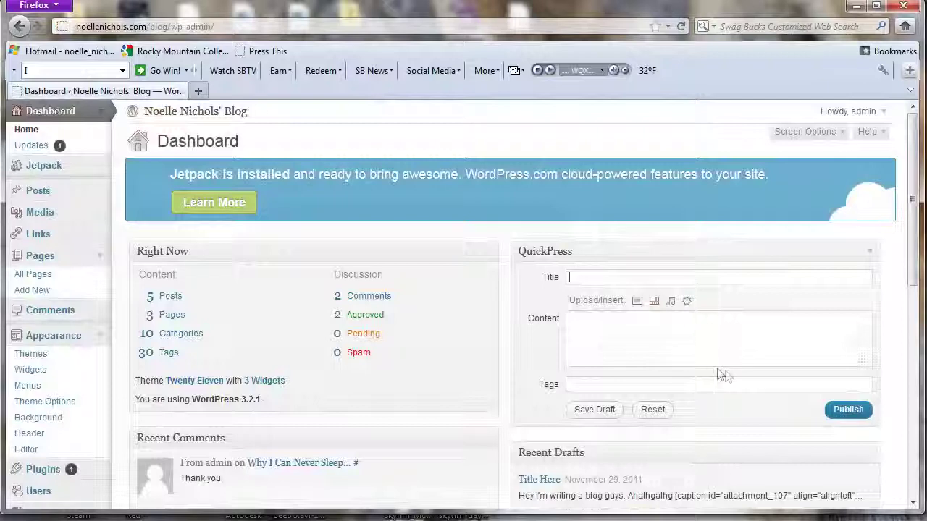
Step: Open the Title Here draft from Posts, scroll through its content, then go back to All Posts
{"action": "left_click", "coordinate": [39, 192]}
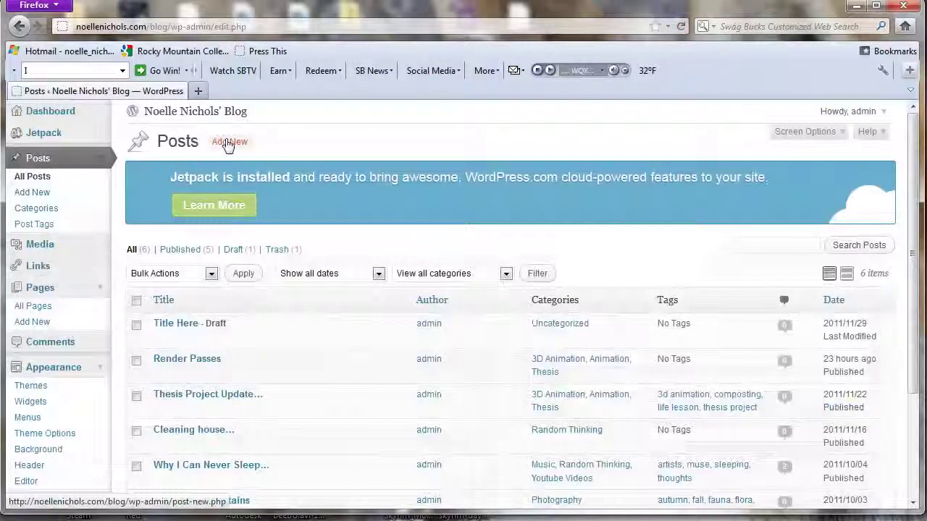
{"action": "scroll", "coordinate": [145, 326], "scroll_direction": "down", "scroll_amount": 2}
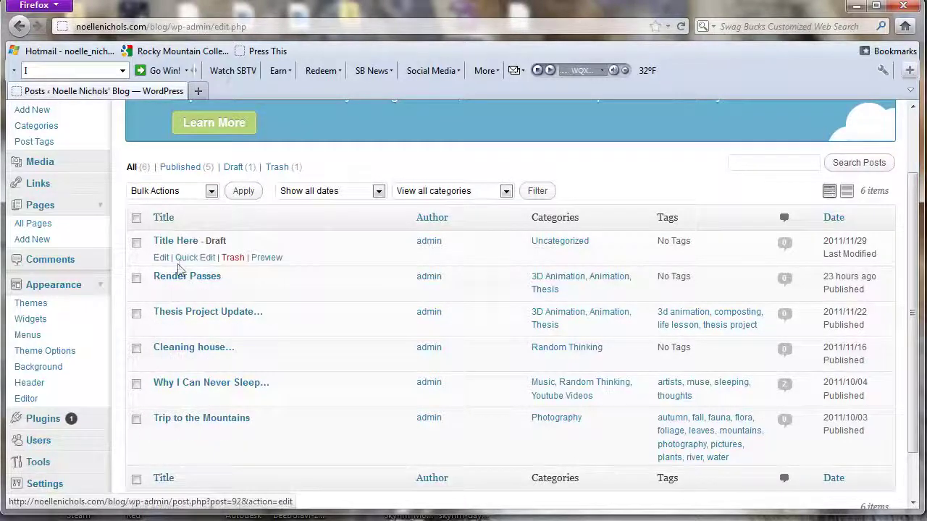
{"action": "left_click", "coordinate": [163, 259]}
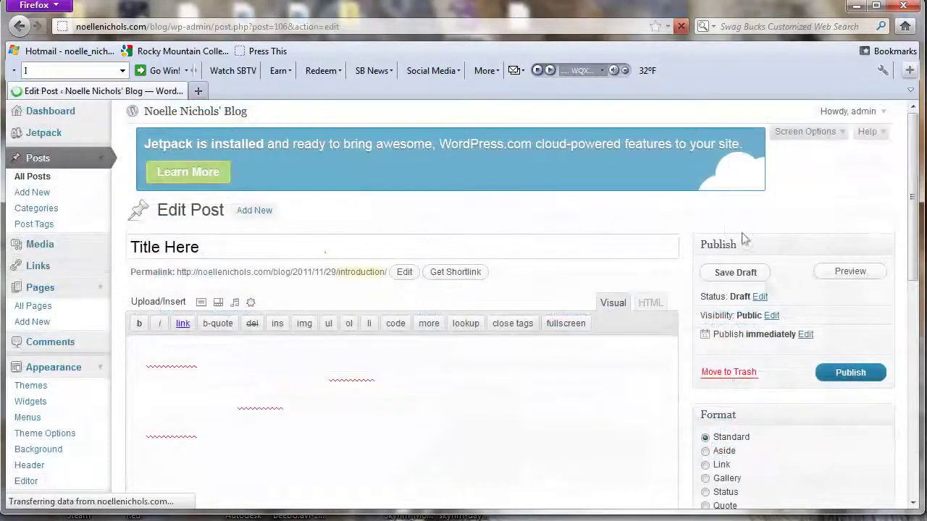
{"action": "scroll", "coordinate": [496, 404], "scroll_direction": "down", "scroll_amount": 2}
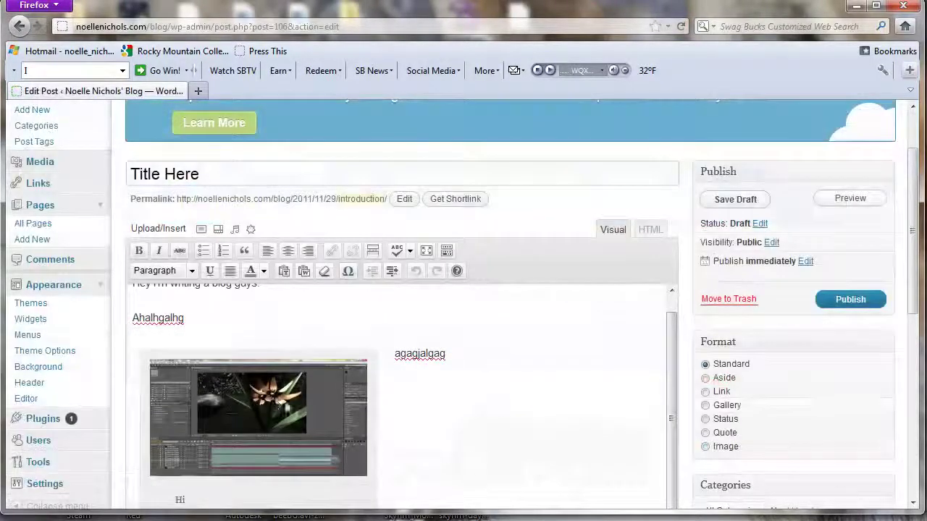
{"action": "scroll", "coordinate": [327, 160], "scroll_direction": "down", "scroll_amount": 4}
{"action": "scroll", "coordinate": [544, 345], "scroll_direction": "up", "scroll_amount": 6}
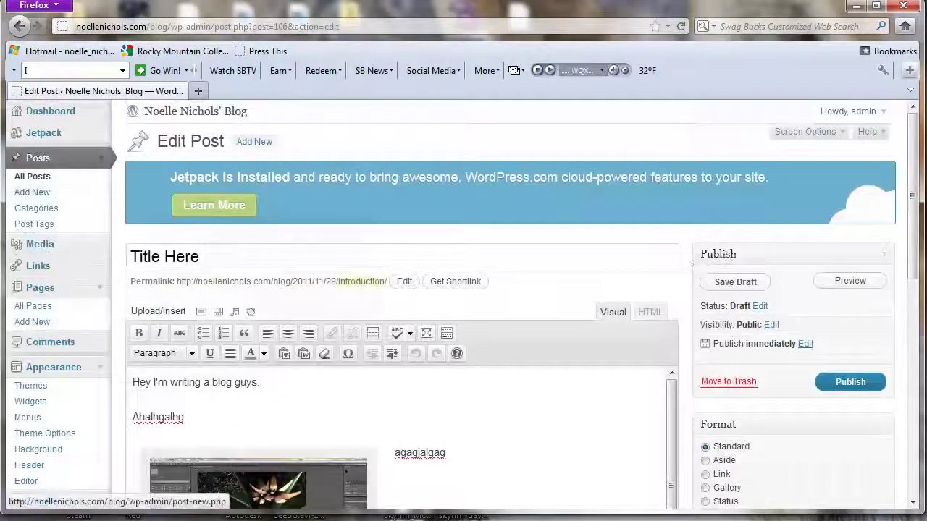
{"action": "left_click", "coordinate": [34, 179]}
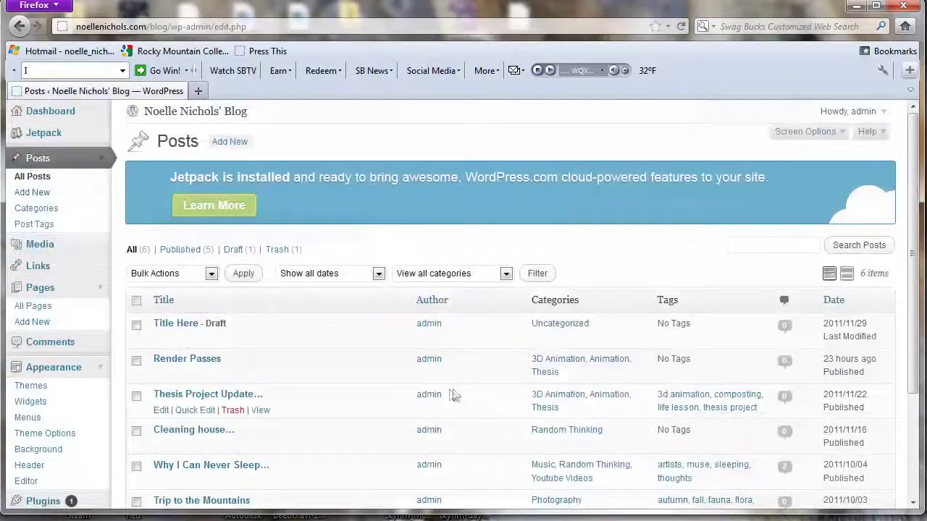
Step: Check the bulk actions menu without choosing one, and leave Render Passes unselected
{"action": "scroll", "coordinate": [455, 395], "scroll_direction": "down", "scroll_amount": 2}
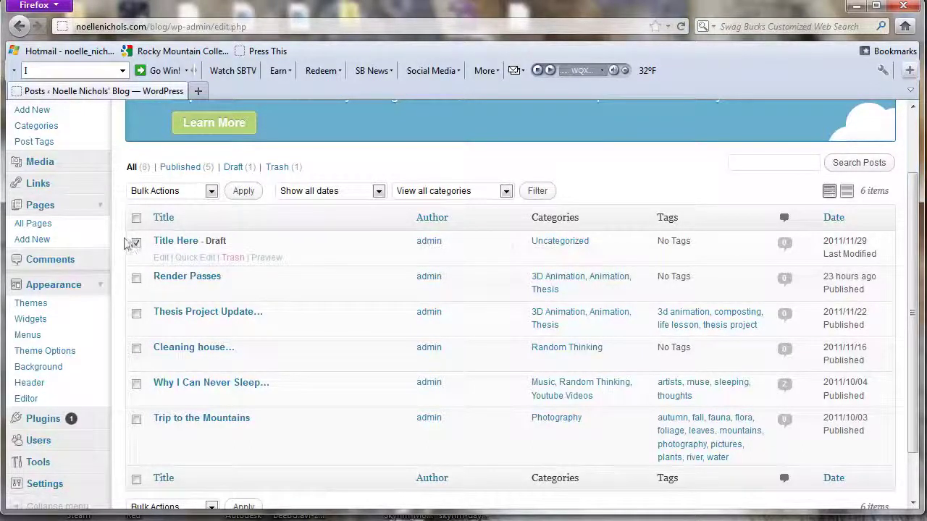
{"action": "left_click", "coordinate": [172, 191]}
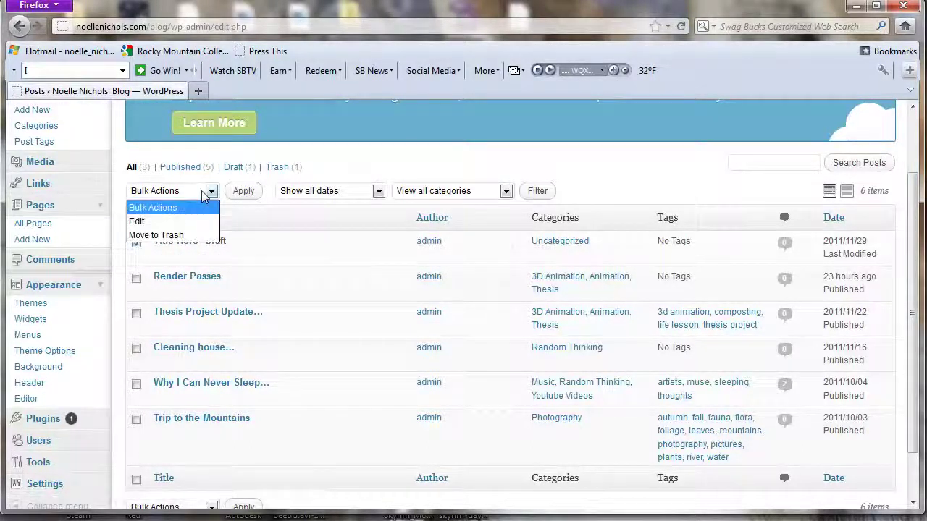
{"action": "left_click", "coordinate": [239, 224]}
{"action": "left_click", "coordinate": [136, 278]}
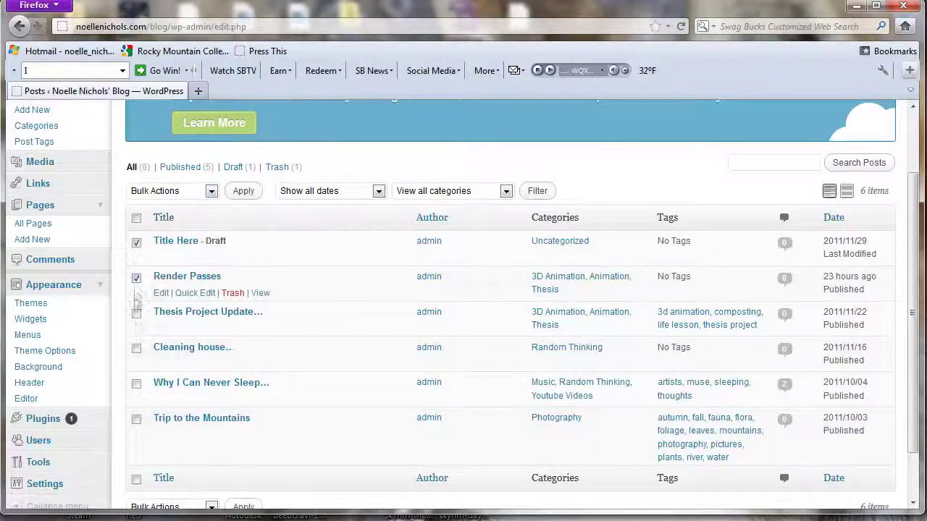
{"action": "left_click", "coordinate": [137, 279]}
Step: Open Quick Edit for the Title Here draft, review it, then start a new post
{"action": "left_click", "coordinate": [192, 258]}
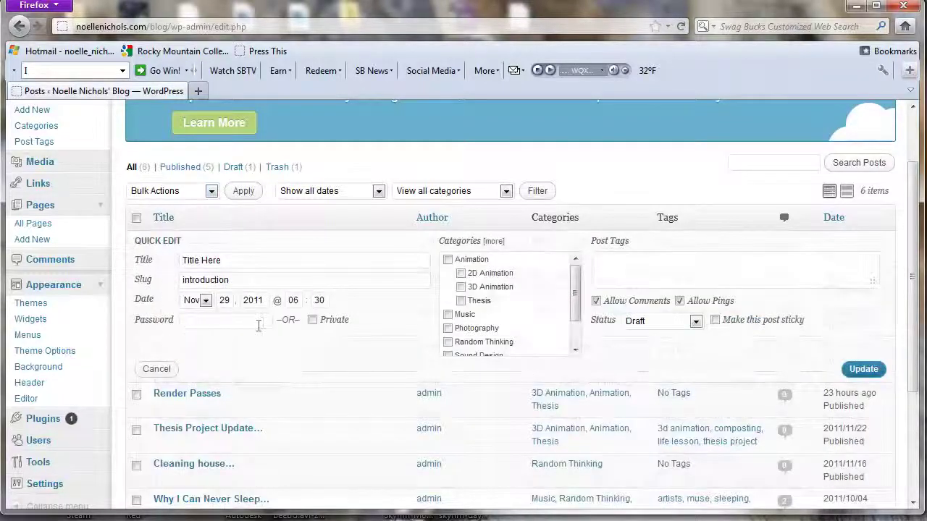
{"action": "scroll", "coordinate": [507, 297], "scroll_direction": "down", "scroll_amount": 5}
{"action": "scroll", "coordinate": [468, 302], "scroll_direction": "up", "scroll_amount": 4}
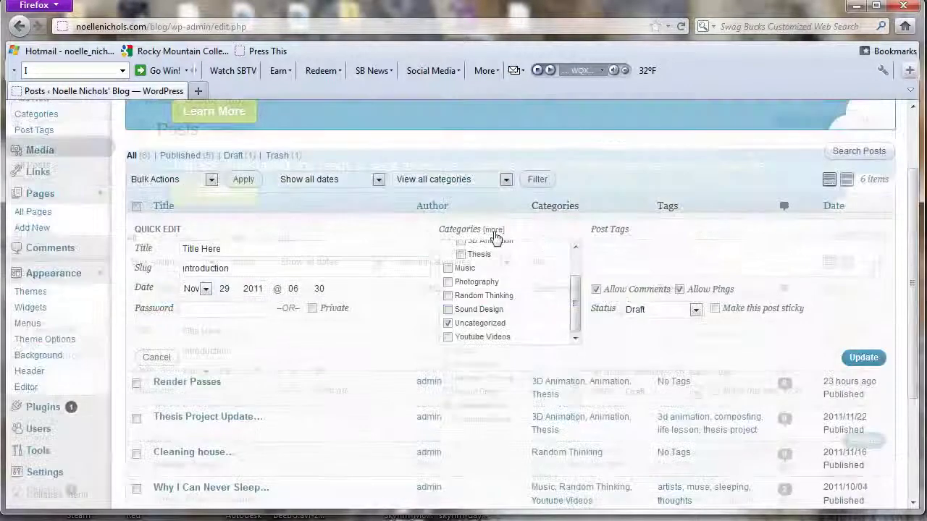
{"action": "scroll", "coordinate": [577, 367], "scroll_direction": "up", "scroll_amount": 2}
{"action": "scroll", "coordinate": [577, 367], "scroll_direction": "down", "scroll_amount": 4}
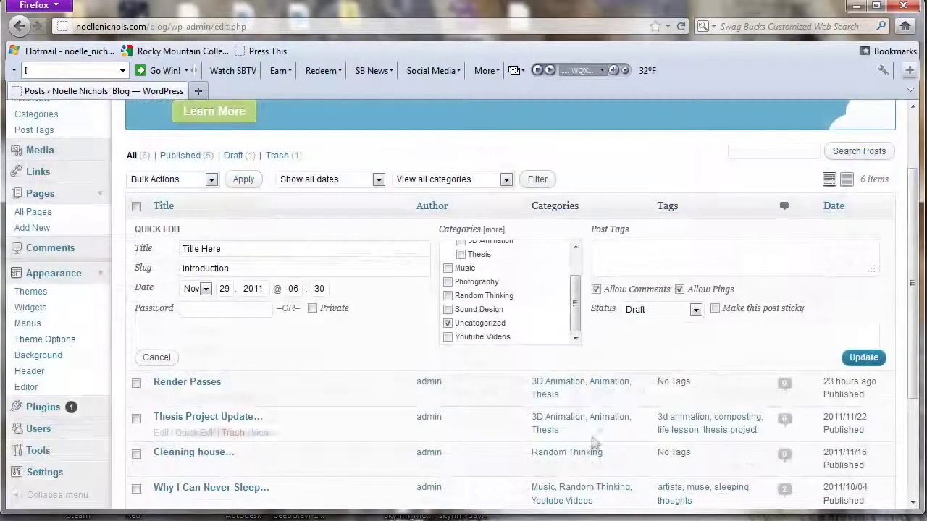
{"action": "scroll", "coordinate": [288, 299], "scroll_direction": "down", "scroll_amount": 2}
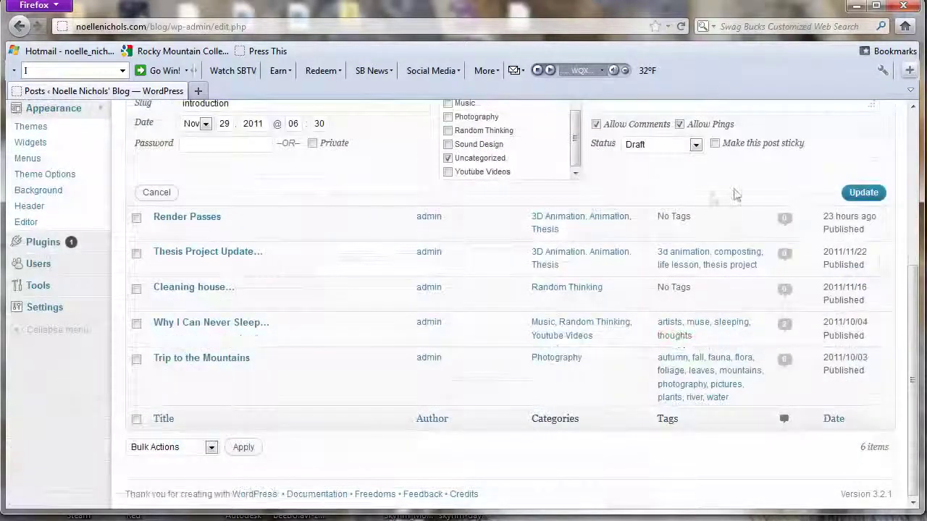
{"action": "scroll", "coordinate": [174, 268], "scroll_direction": "up", "scroll_amount": 3}
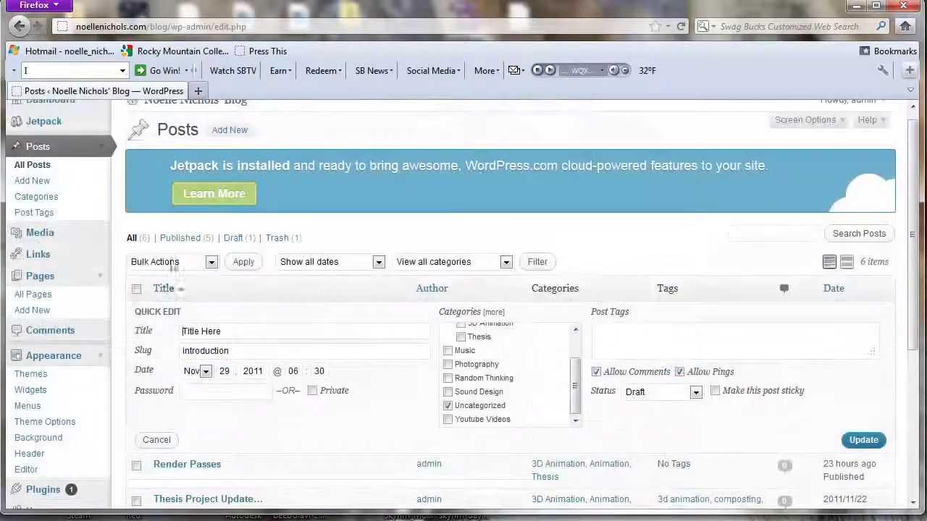
{"action": "left_click", "coordinate": [230, 130]}
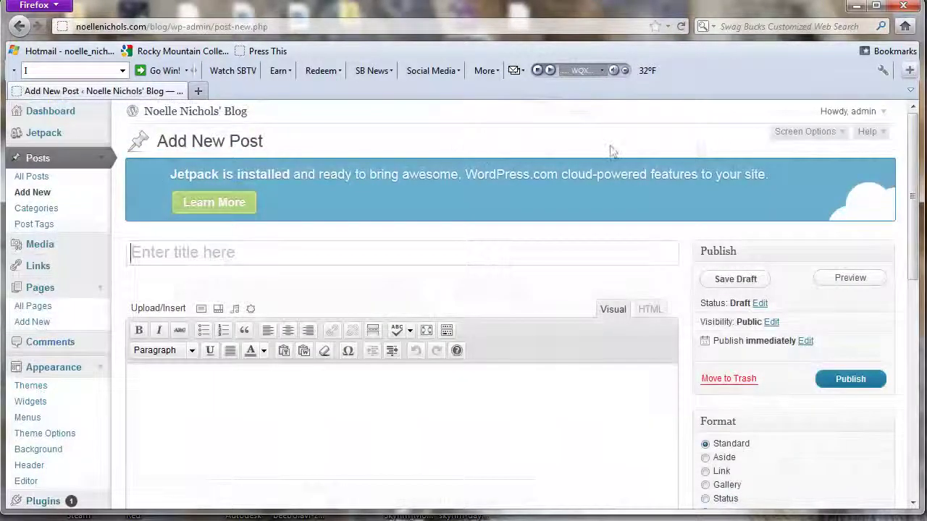
Step: Enter 'Howdy y'all' as the new post's title
{"action": "left_click", "coordinate": [132, 252]}
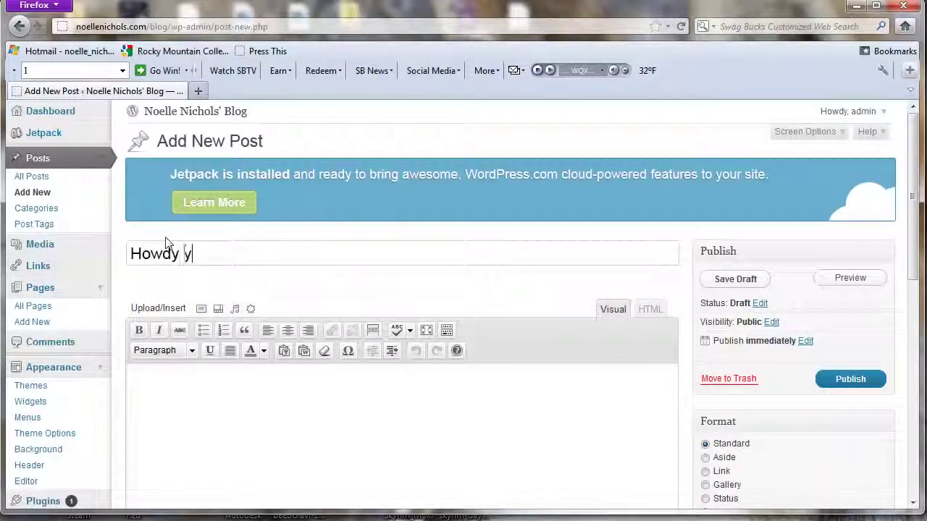
{"action": "type", "text": "Howdy y'all"}
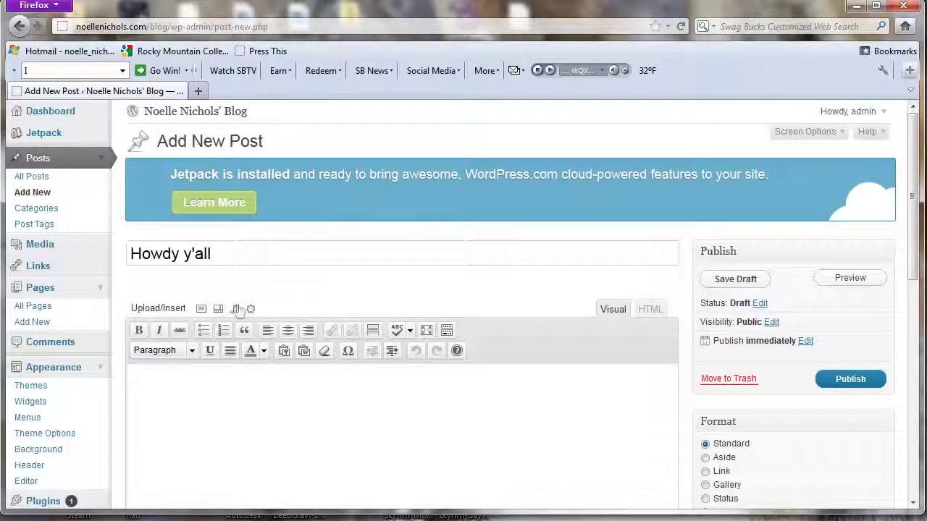
{"action": "scroll", "coordinate": [325, 246], "scroll_direction": "down", "scroll_amount": 2}
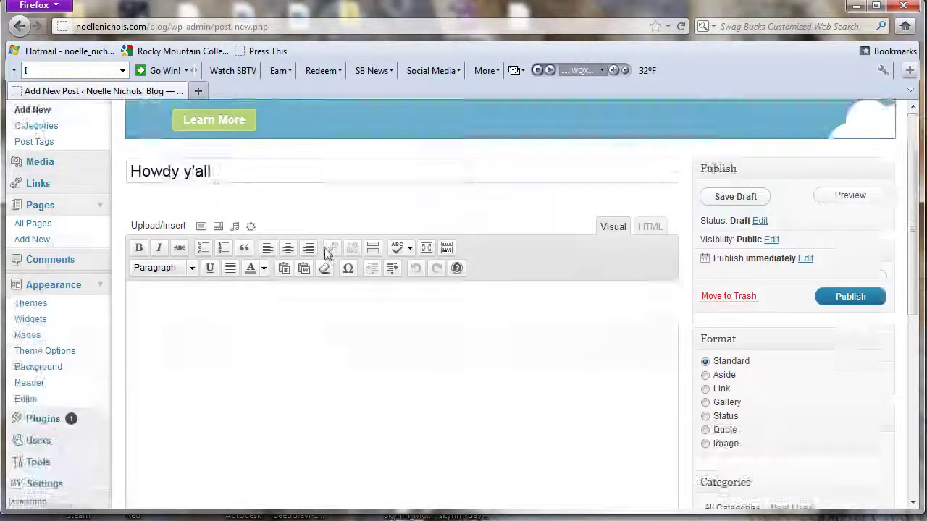
{"action": "scroll", "coordinate": [290, 250], "scroll_direction": "up", "scroll_amount": 2}
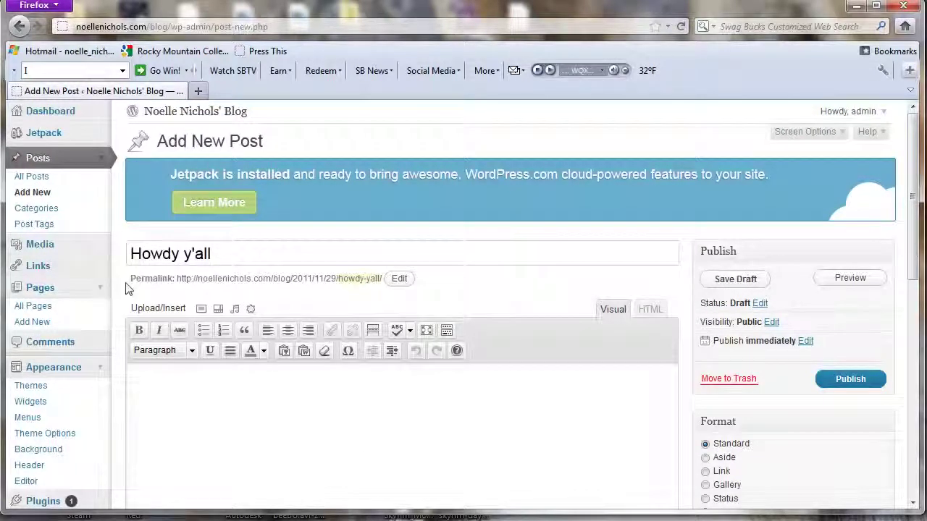
Step: Replace the permalink slug howdy-yall with 'pnacakes' and confirm it
{"action": "left_click_drag", "start_coordinate": [180, 279], "coordinate": [384, 280]}
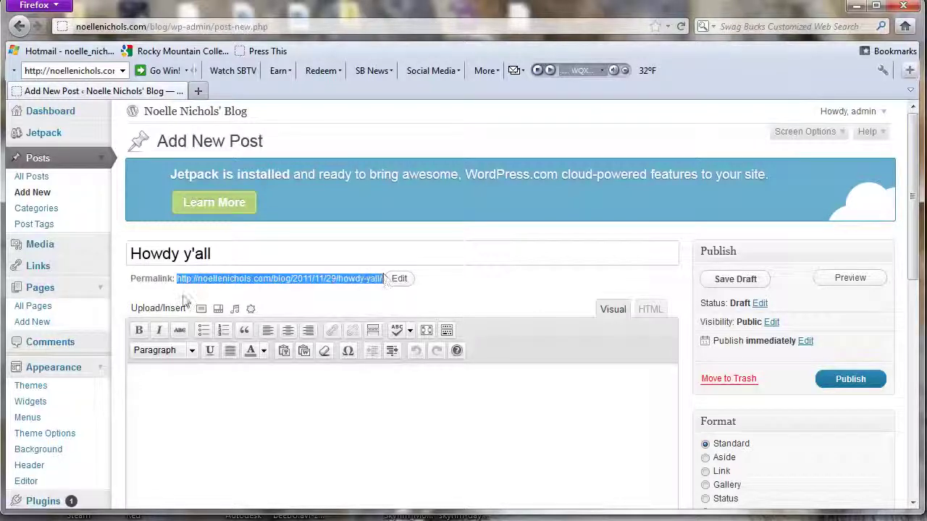
{"action": "left_click", "coordinate": [345, 282]}
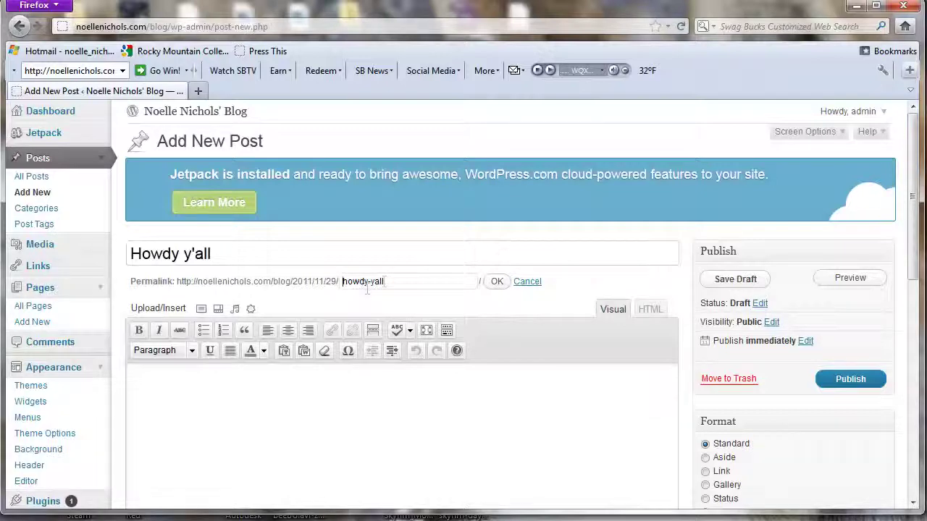
{"action": "left_click_drag", "start_coordinate": [428, 281], "coordinate": [256, 265]}
{"action": "type", "text": "pnacakes"}
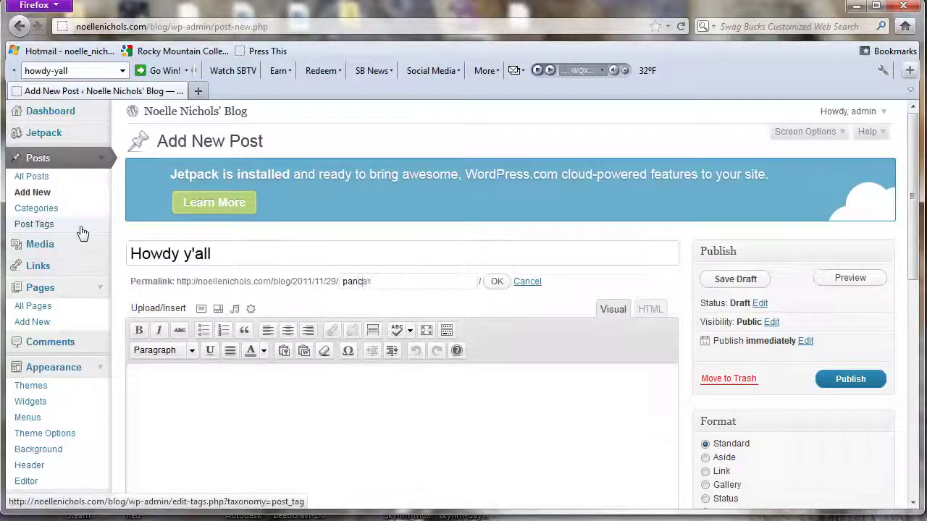
{"action": "left_click", "coordinate": [496, 283]}
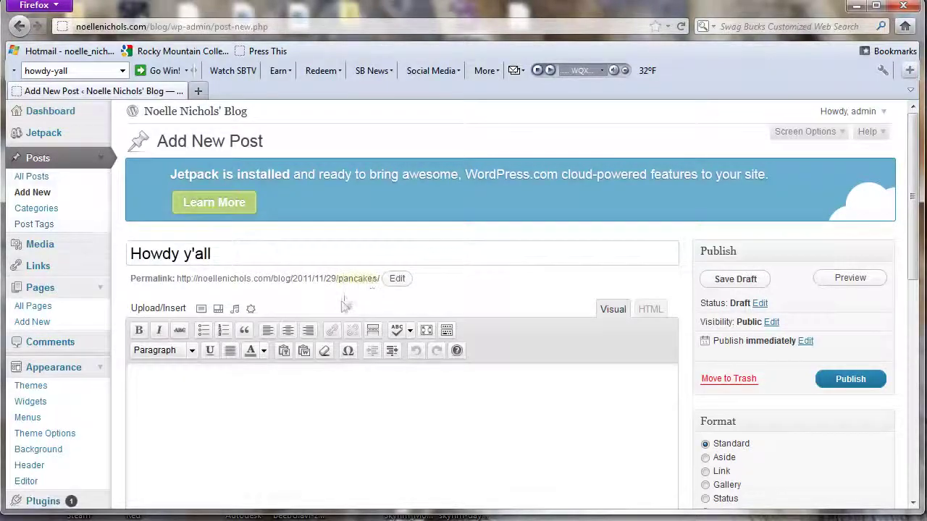
Step: Scroll through the post editor and open the Add an Image dialog
{"action": "scroll", "coordinate": [340, 301], "scroll_direction": "down", "scroll_amount": 2}
{"action": "scroll", "coordinate": [239, 282], "scroll_direction": "up", "scroll_amount": 2}
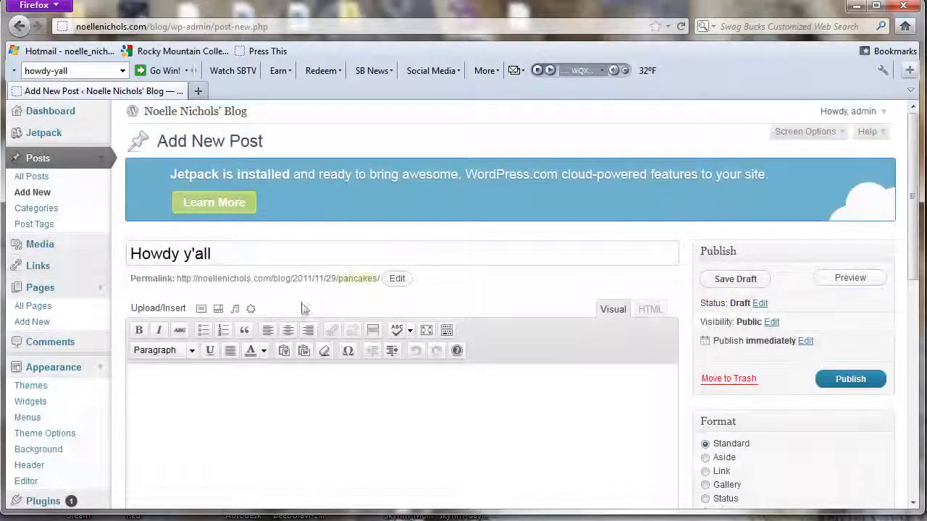
{"action": "scroll", "coordinate": [271, 310], "scroll_direction": "down", "scroll_amount": 2}
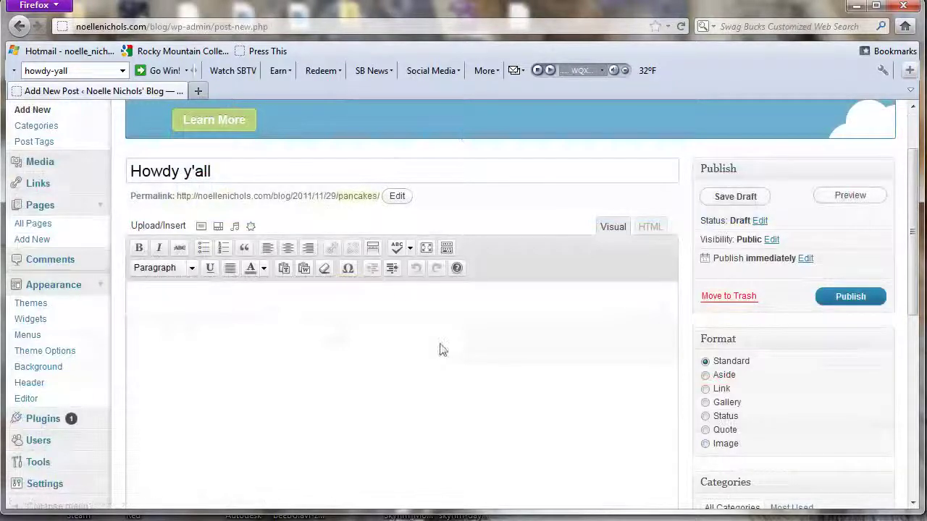
{"action": "scroll", "coordinate": [443, 349], "scroll_direction": "down", "scroll_amount": 2}
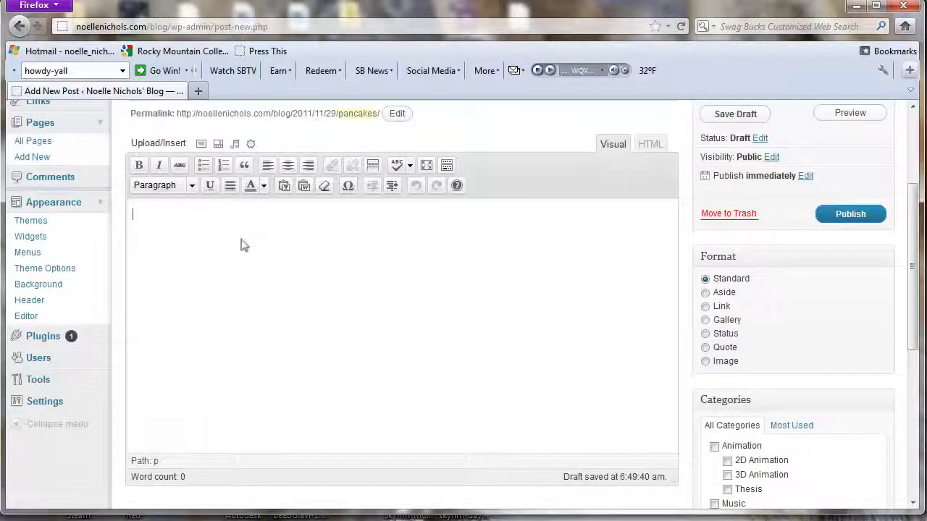
{"action": "scroll", "coordinate": [243, 244], "scroll_direction": "up", "scroll_amount": 2}
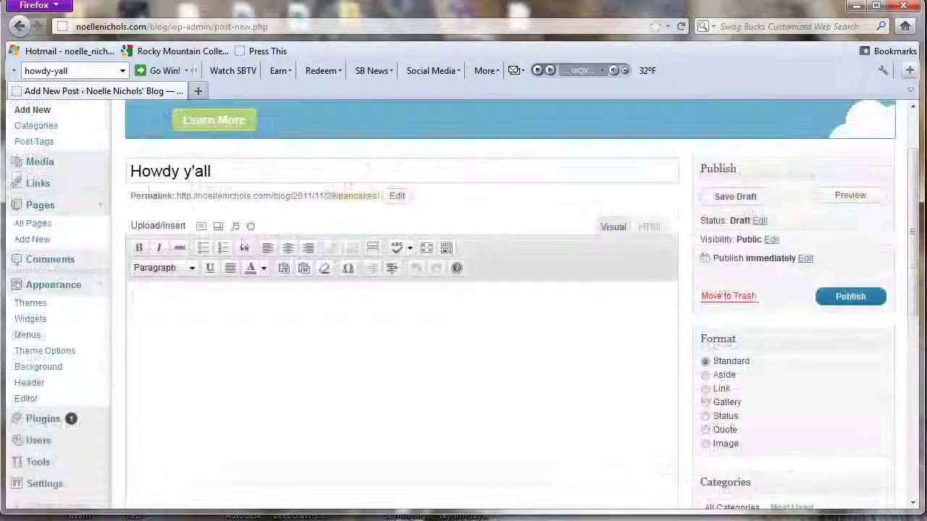
{"action": "left_click", "coordinate": [202, 227]}
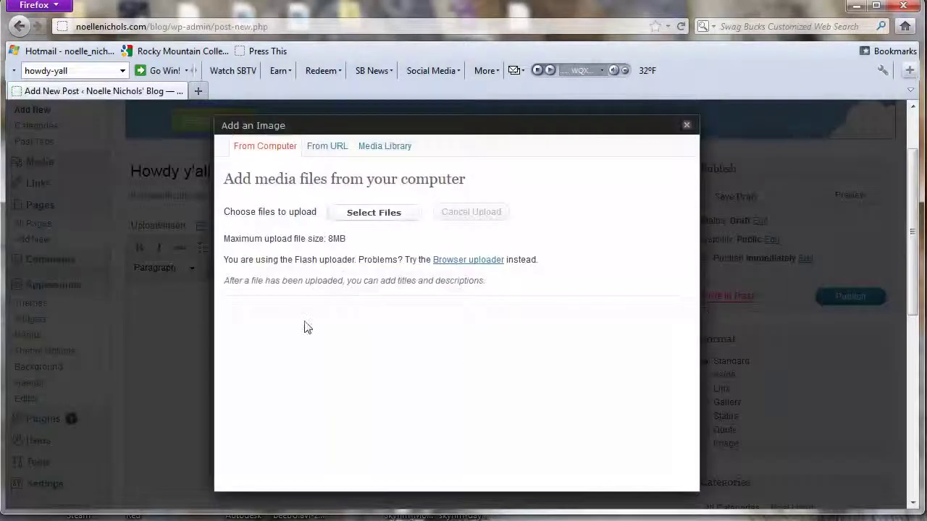
Step: Choose thesisWIP.png from the Desktop and upload it to the post
{"action": "left_click", "coordinate": [335, 224]}
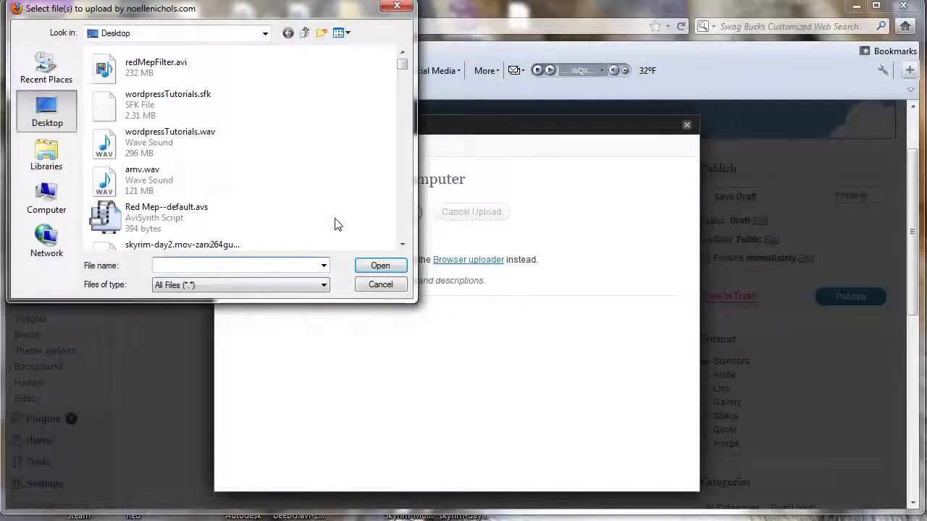
{"action": "scroll", "coordinate": [402, 77], "scroll_direction": "down", "scroll_amount": 10}
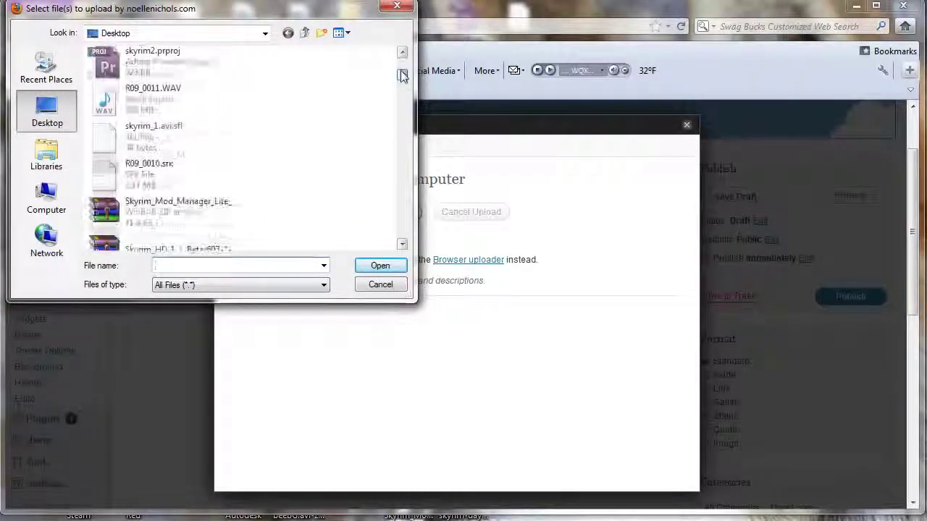
{"action": "scroll", "coordinate": [403, 80], "scroll_direction": "down", "scroll_amount": 6}
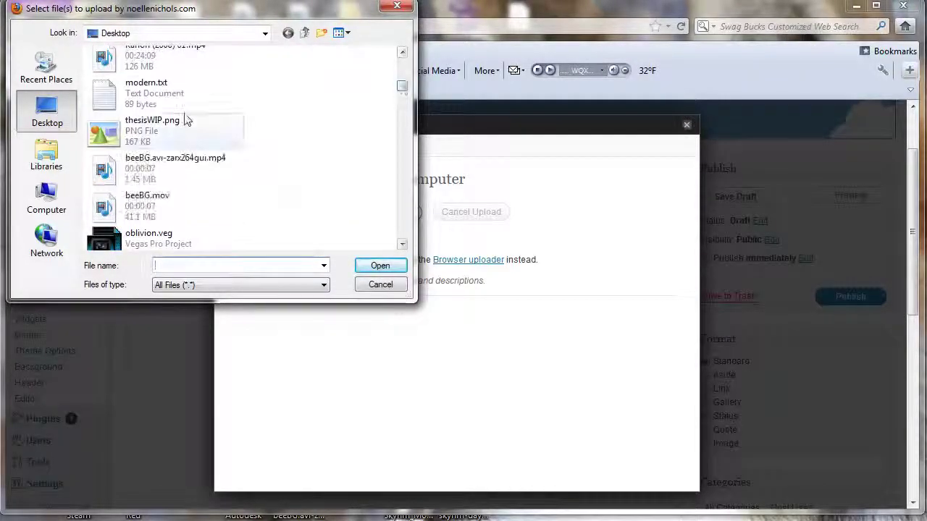
{"action": "left_click", "coordinate": [180, 122]}
{"action": "left_click", "coordinate": [379, 266]}
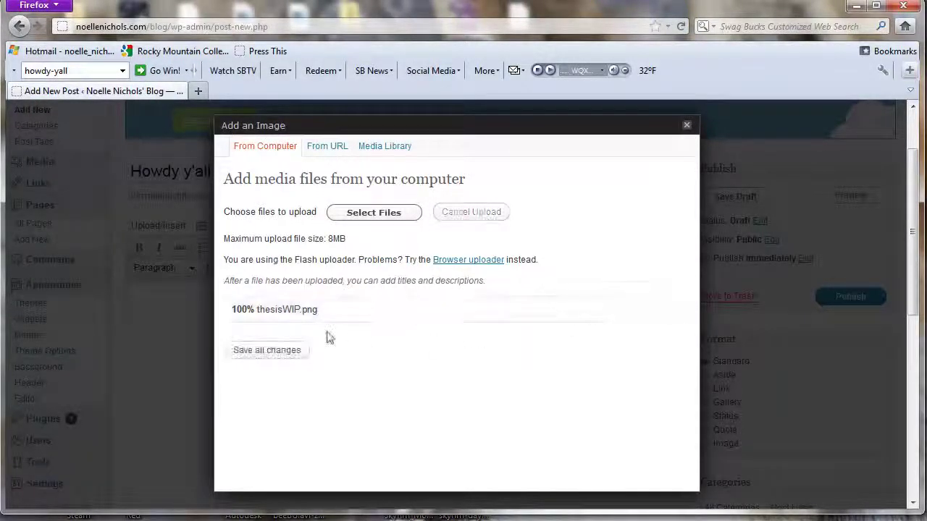
Step: Copy the thesisWIP image's link address from the Add an Image dialog
{"action": "scroll", "coordinate": [453, 326], "scroll_direction": "down", "scroll_amount": 2}
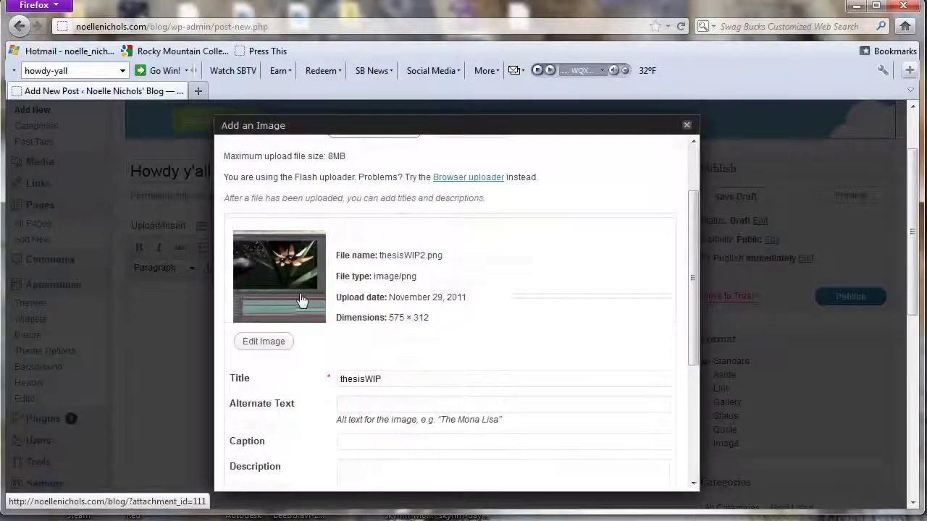
{"action": "scroll", "coordinate": [299, 303], "scroll_direction": "down", "scroll_amount": 2}
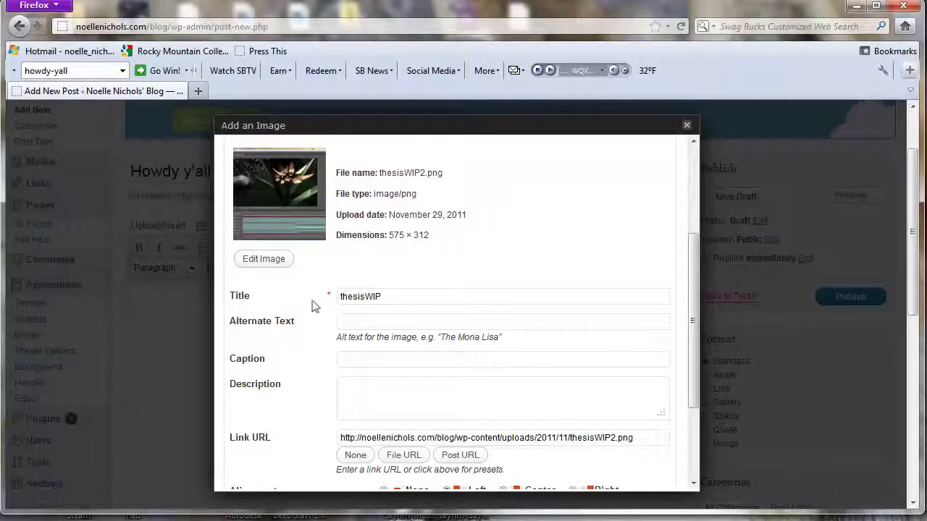
{"action": "scroll", "coordinate": [312, 306], "scroll_direction": "down", "scroll_amount": 2}
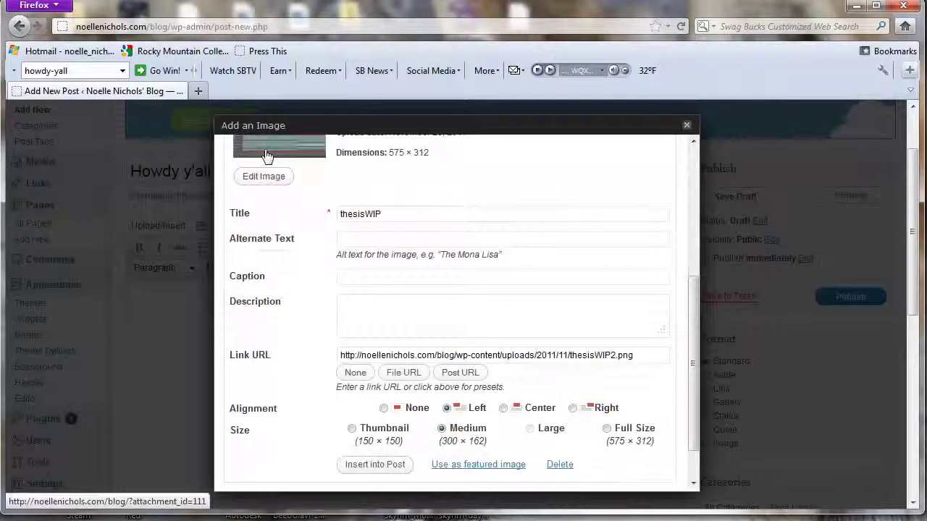
{"action": "left_click", "coordinate": [341, 244]}
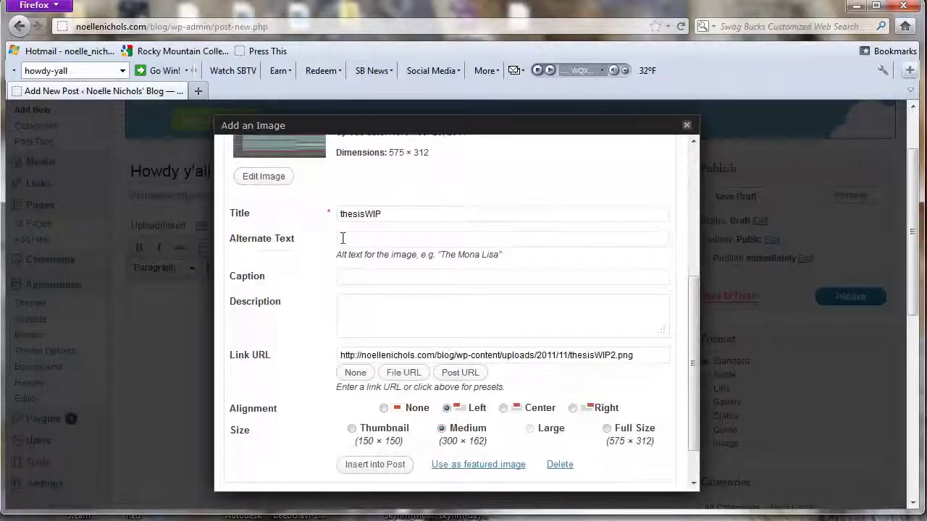
{"action": "left_click", "coordinate": [353, 276]}
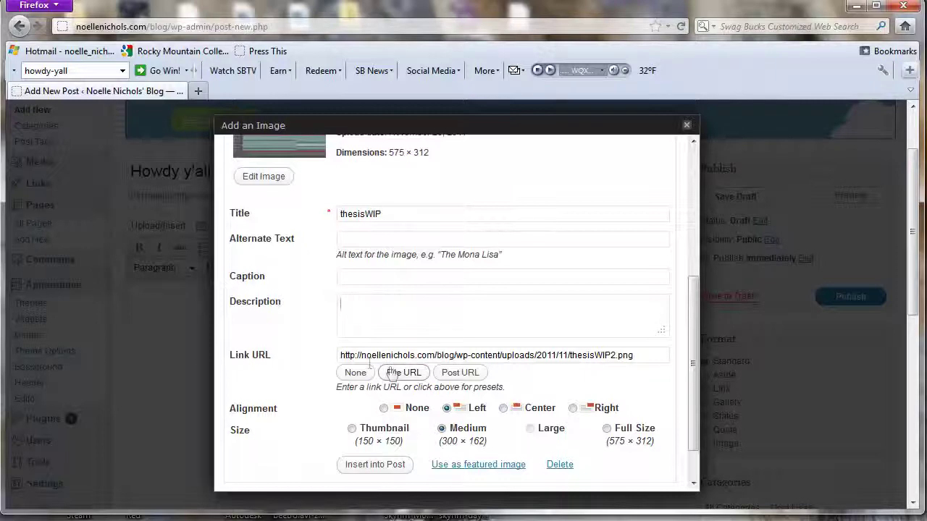
{"action": "left_click_drag", "start_coordinate": [643, 354], "coordinate": [334, 355]}
{"action": "key", "text": "ctrl+c"}
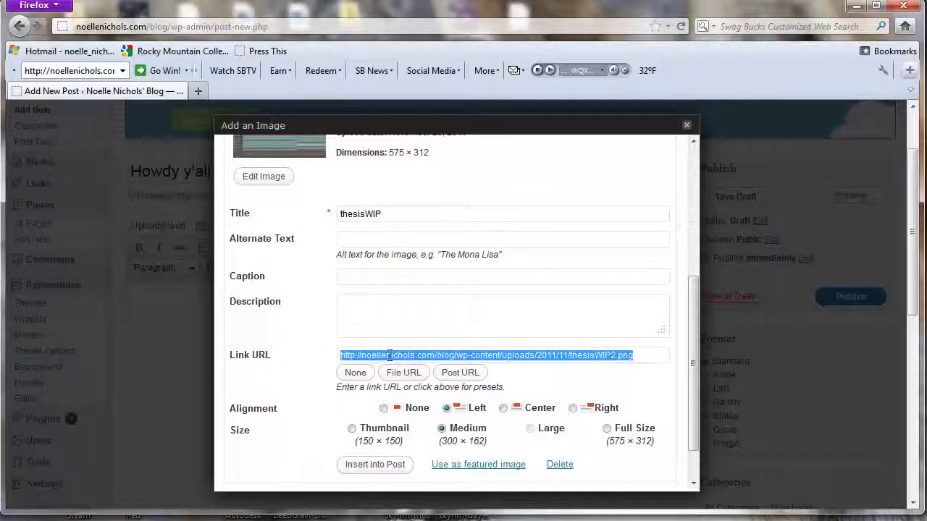
Step: Insert the image into the post at Thumbnail size (150 × 150), aligned left
{"action": "scroll", "coordinate": [258, 390], "scroll_direction": "down", "scroll_amount": 2}
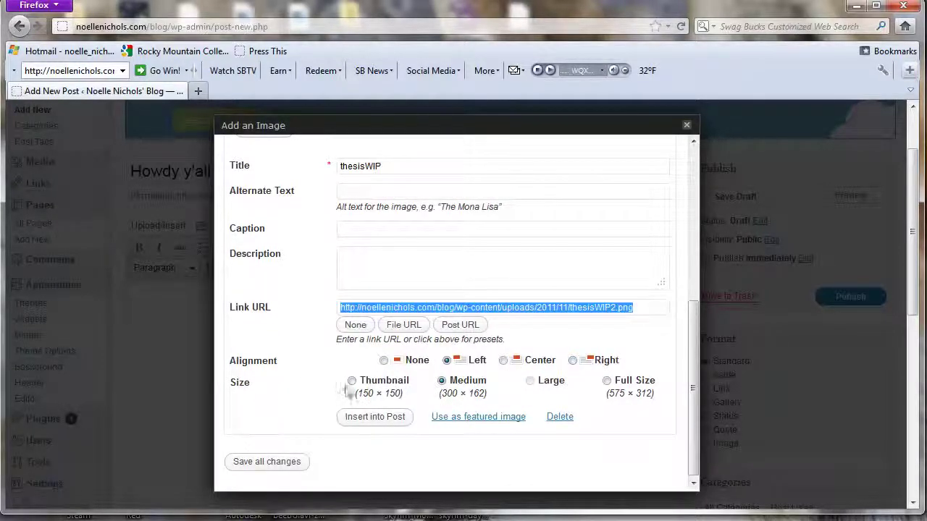
{"action": "left_click", "coordinate": [352, 381]}
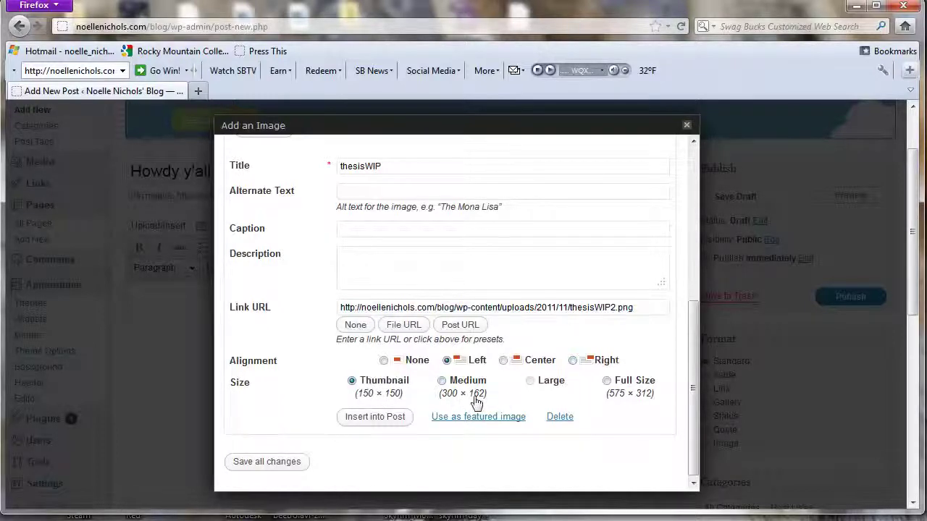
{"action": "scroll", "coordinate": [635, 398], "scroll_direction": "down", "scroll_amount": 2}
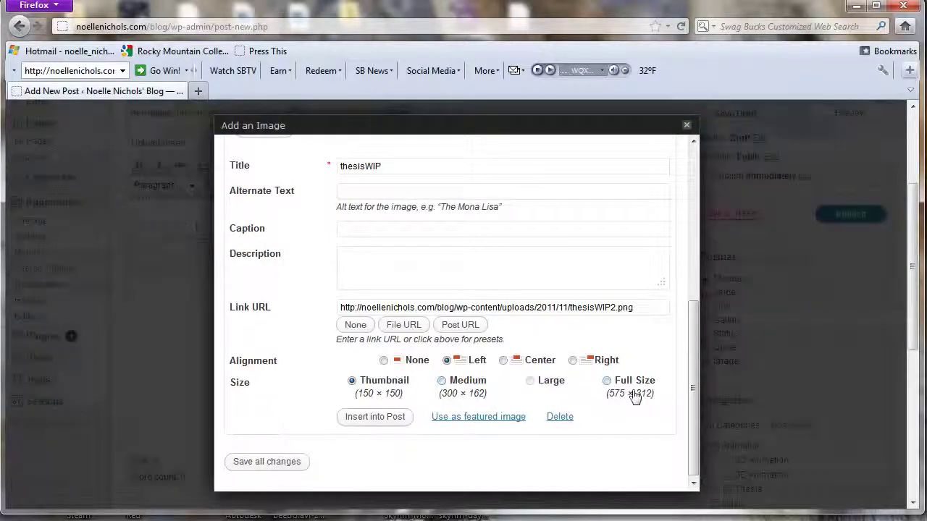
{"action": "scroll", "coordinate": [437, 238], "scroll_direction": "up", "scroll_amount": 2}
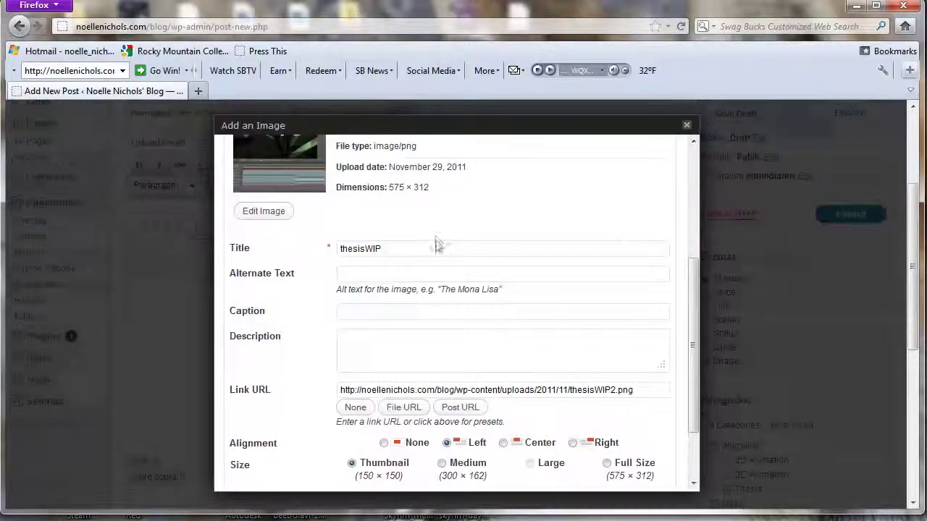
{"action": "left_click_drag", "start_coordinate": [445, 249], "coordinate": [296, 234]}
{"action": "scroll", "coordinate": [295, 233], "scroll_direction": "up", "scroll_amount": 5}
{"action": "scroll", "coordinate": [295, 233], "scroll_direction": "down", "scroll_amount": 6}
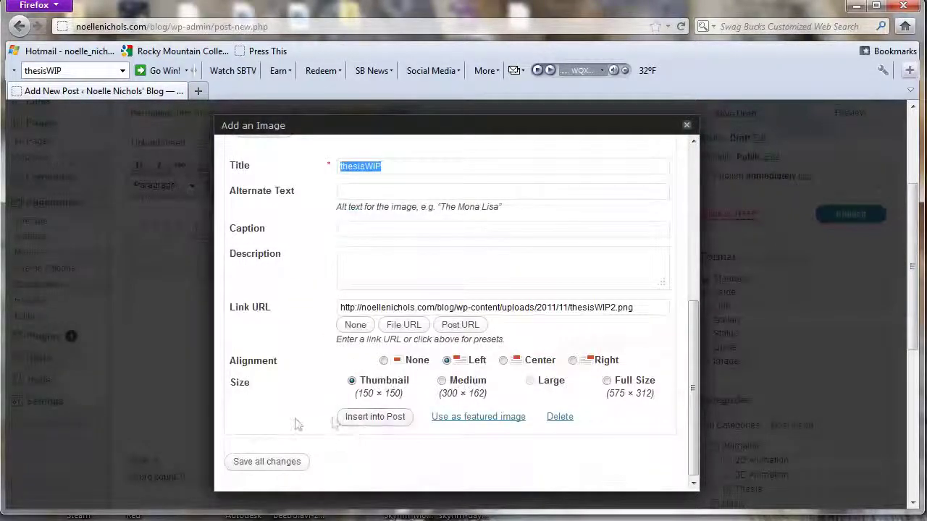
{"action": "left_click", "coordinate": [389, 419]}
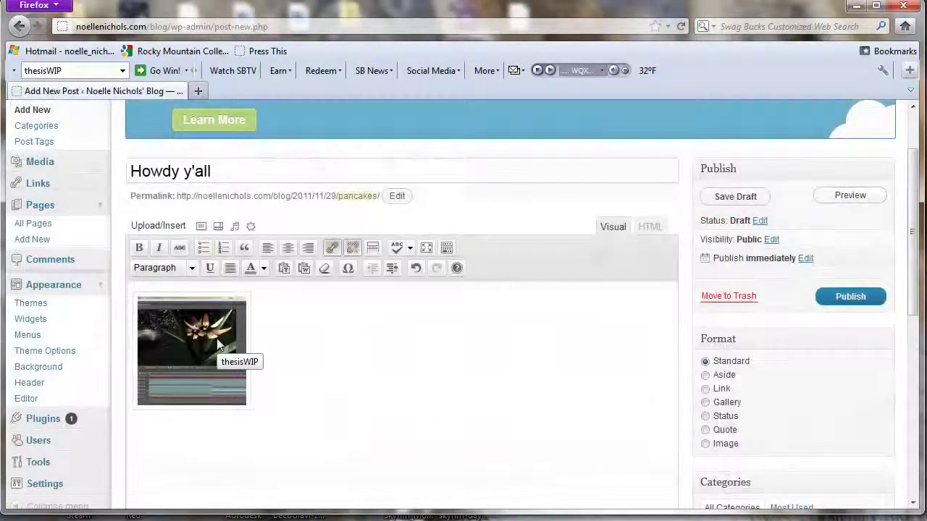
Step: Copy the thumbnail's HTML code from the HTML view, then return to the Visual editor
{"action": "left_click", "coordinate": [647, 228]}
{"action": "left_click_drag", "start_coordinate": [134, 267], "coordinate": [533, 306]}
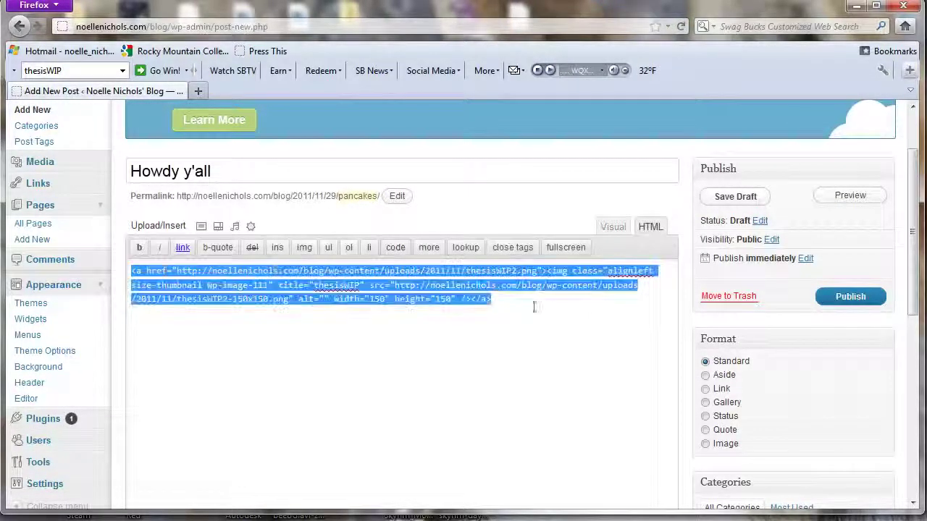
{"action": "key", "text": "ctrl+c"}
{"action": "left_click", "coordinate": [539, 309]}
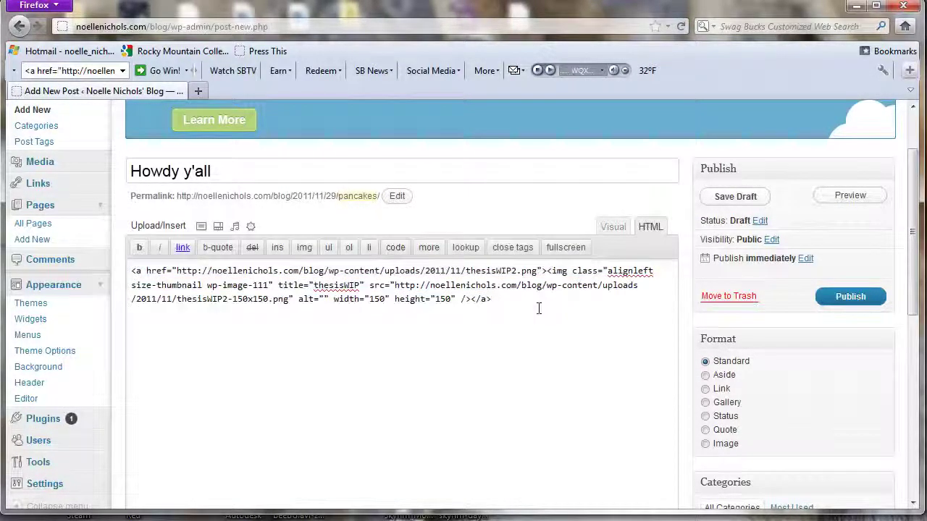
{"action": "left_click", "coordinate": [613, 226]}
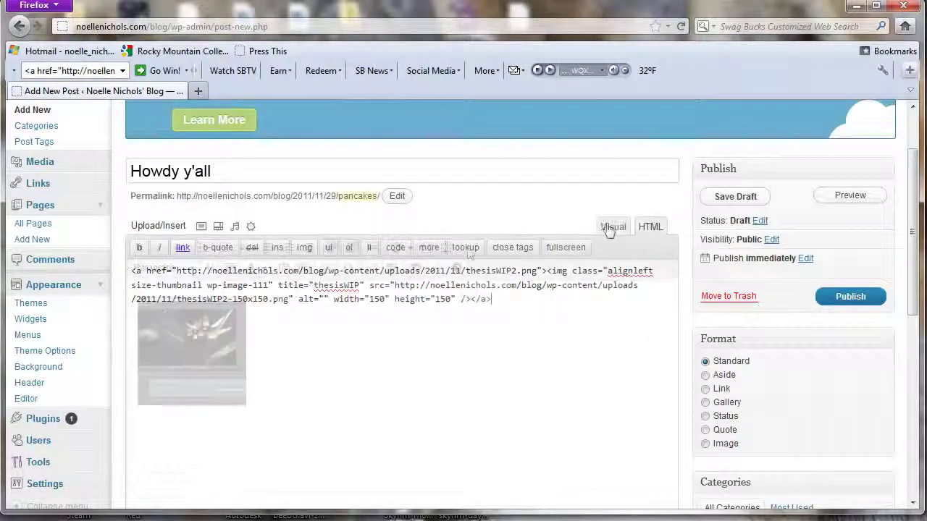
{"action": "scroll", "coordinate": [401, 289], "scroll_direction": "down", "scroll_amount": 2}
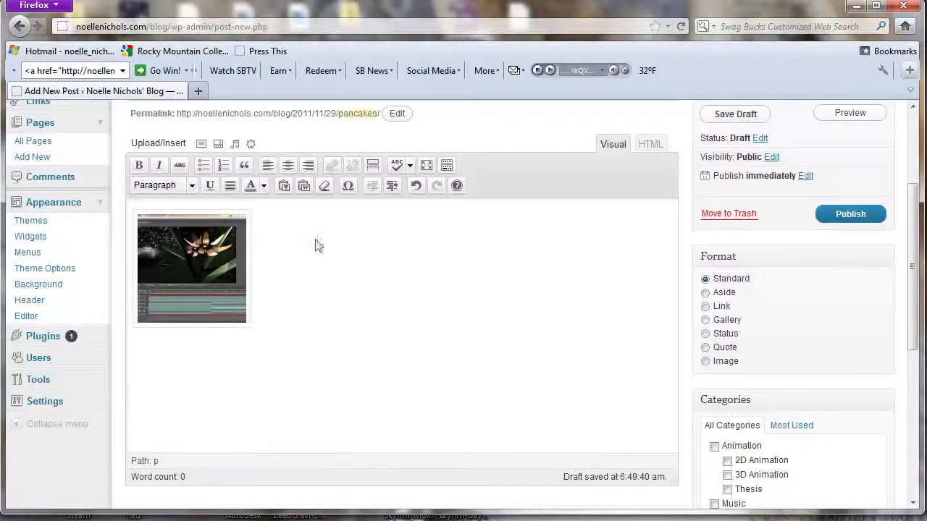
{"action": "scroll", "coordinate": [315, 245], "scroll_direction": "up", "scroll_amount": 2}
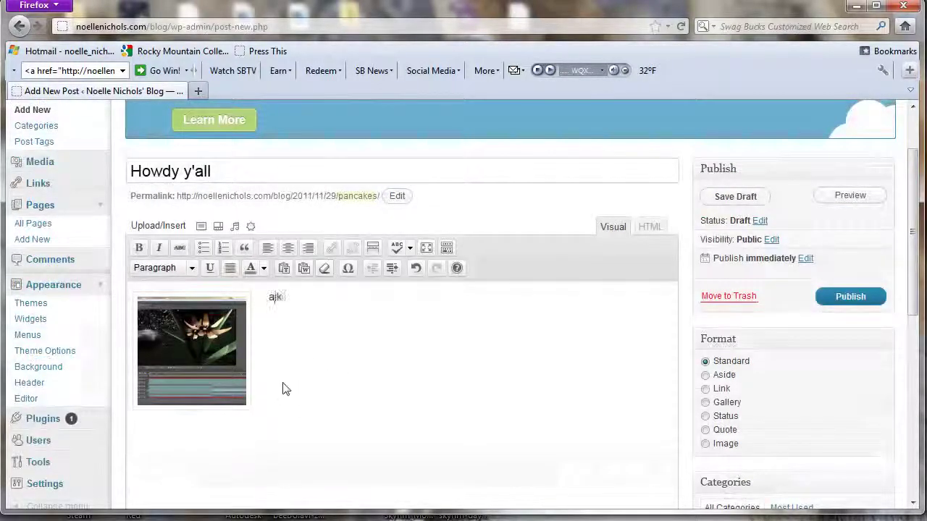
Step: Type filler paragraphs 'fajklfhaklhflahf', 'afja'fja', 'fiaajfjf' and 'af' beside the thumbnail
{"action": "type", "text": "fajklfhaklhflahf"}
{"action": "key", "text": "Return"}
{"action": "type", "text": "afja'fja"}
{"action": "key", "text": "Return"}
{"action": "type", "text": "fia"}
{"action": "key", "text": "Return"}
{"action": "type", "text": "ajfjf"}
{"action": "key", "text": "Return"}
{"action": "type", "text": "af"}
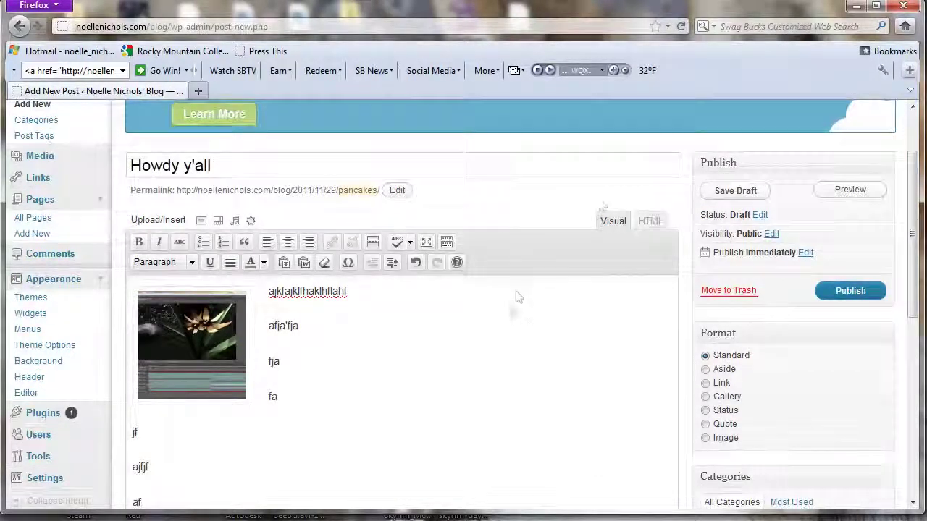
{"action": "scroll", "coordinate": [218, 348], "scroll_direction": "down", "scroll_amount": 3}
{"action": "scroll", "coordinate": [285, 430], "scroll_direction": "up", "scroll_amount": 5}
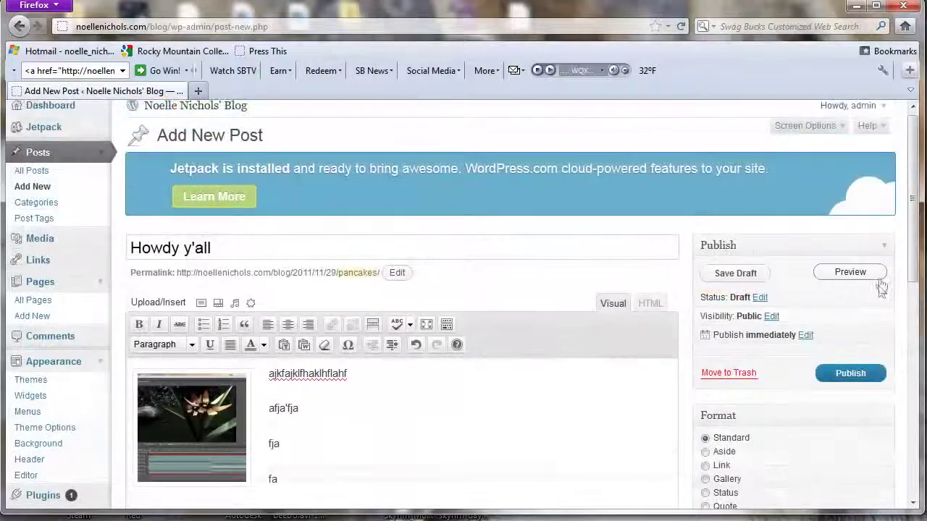
Step: Preview the Howdy y'all post in a new tab, then select its permalink back in the editor
{"action": "left_click", "coordinate": [850, 272]}
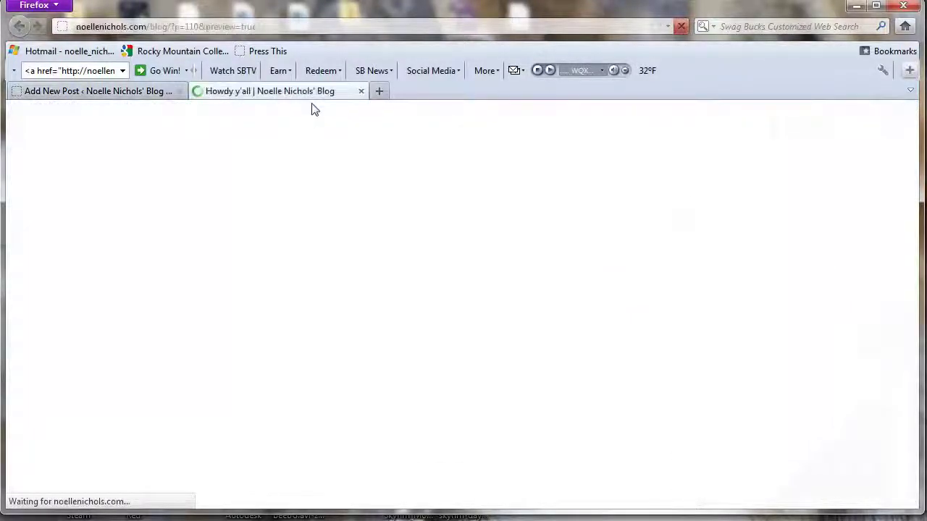
{"action": "scroll", "coordinate": [362, 155], "scroll_direction": "down", "scroll_amount": 10}
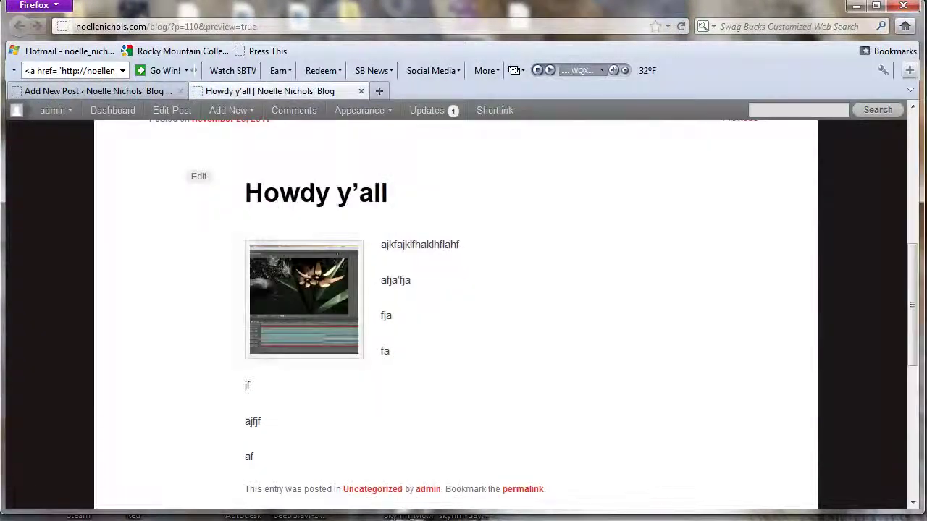
{"action": "scroll", "coordinate": [260, 421], "scroll_direction": "down", "scroll_amount": 2}
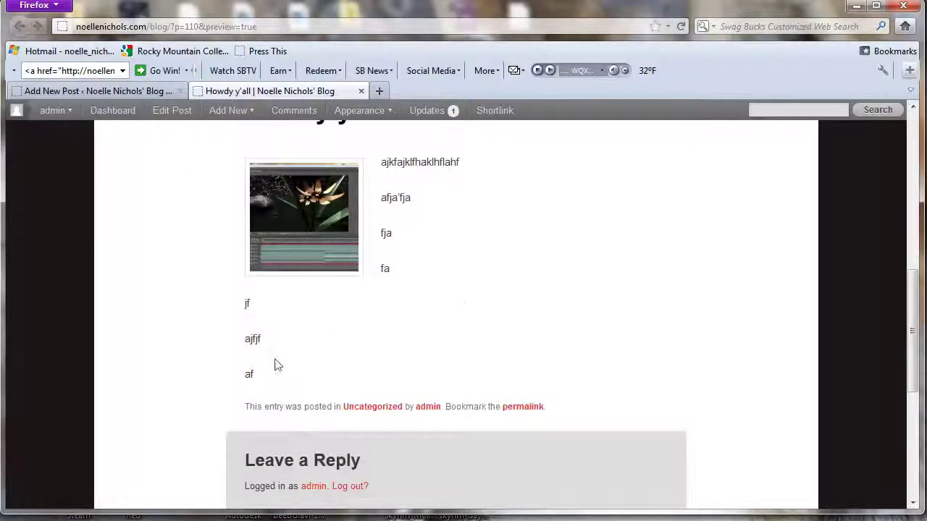
{"action": "left_click", "coordinate": [94, 91]}
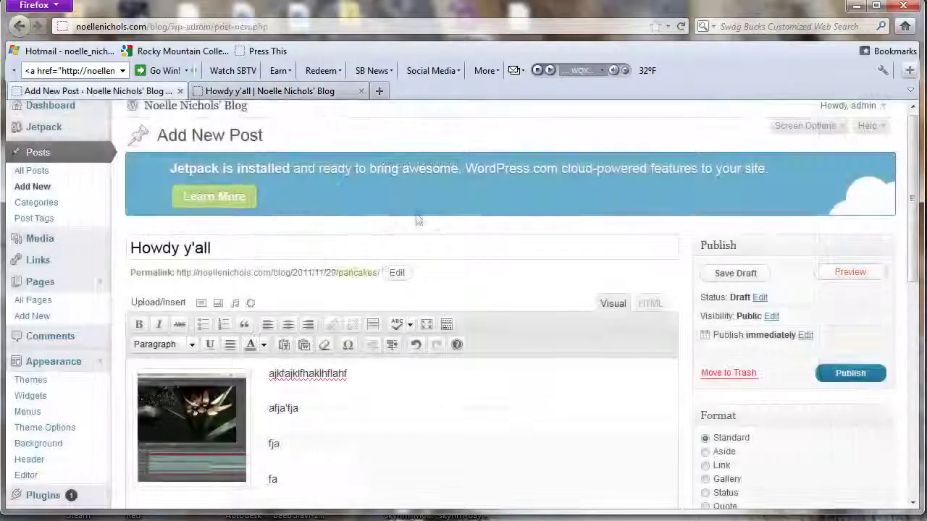
{"action": "scroll", "coordinate": [427, 221], "scroll_direction": "down", "scroll_amount": 2}
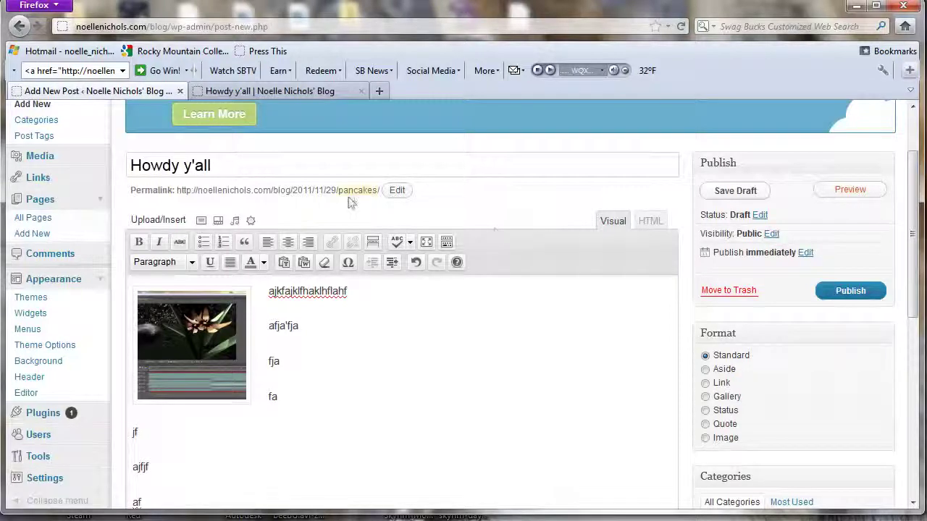
{"action": "left_click_drag", "start_coordinate": [381, 191], "coordinate": [176, 192]}
Step: Copy the permalink and set the post's visibility to Password protected
{"action": "key", "text": "ctrl+c"}
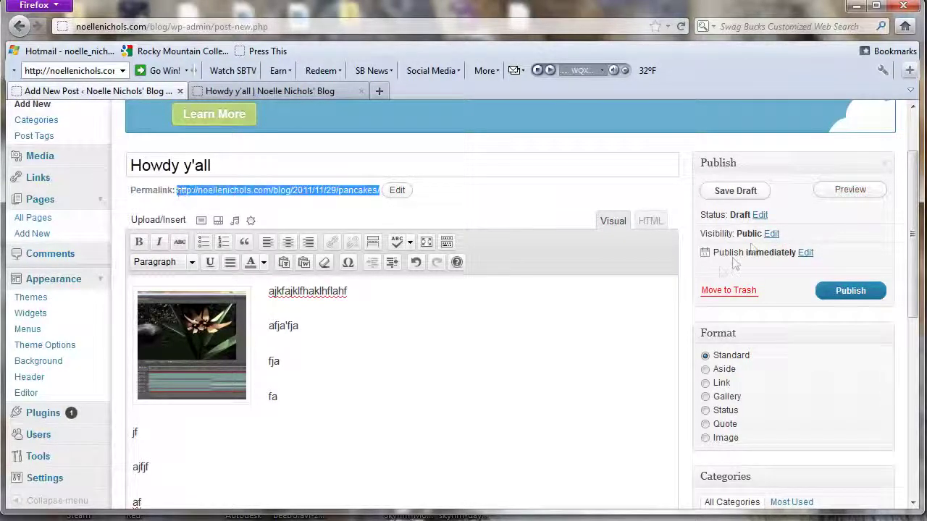
{"action": "left_click", "coordinate": [771, 233]}
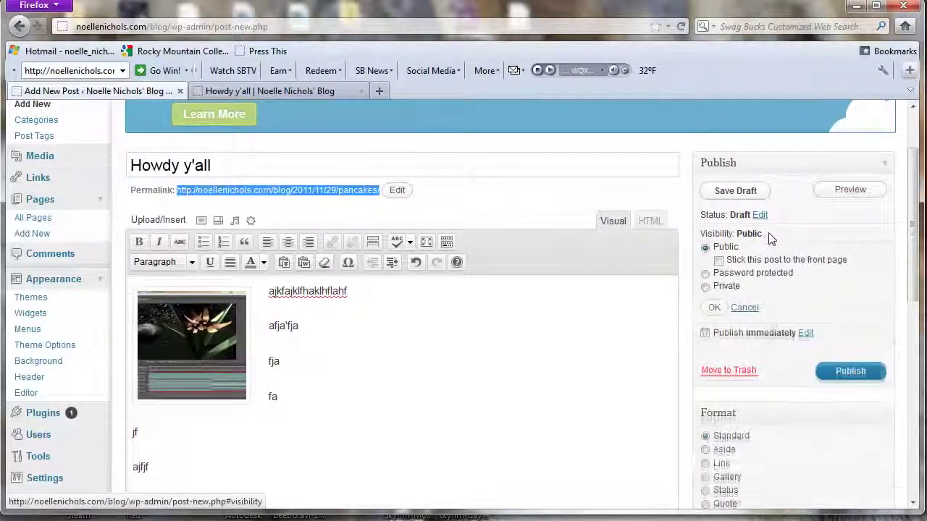
{"action": "left_click", "coordinate": [728, 274]}
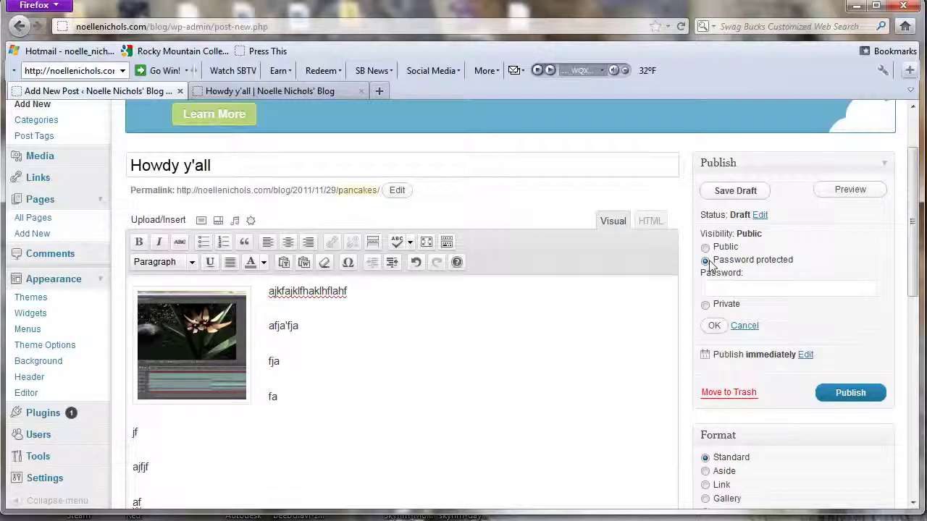
{"action": "scroll", "coordinate": [774, 250], "scroll_direction": "down", "scroll_amount": 4}
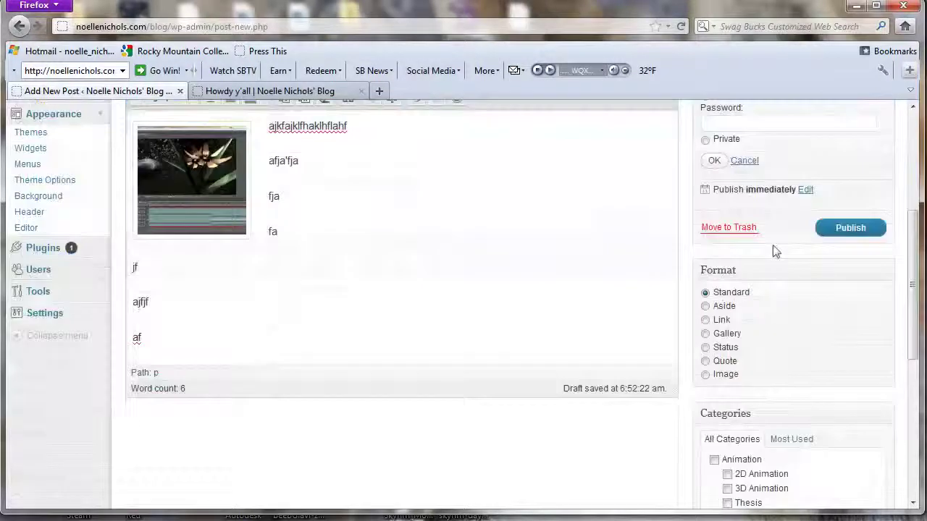
{"action": "scroll", "coordinate": [736, 227], "scroll_direction": "up", "scroll_amount": 2}
Step: Change the publish date to May 29, 2011 @ 06:49
{"action": "left_click", "coordinate": [805, 272]}
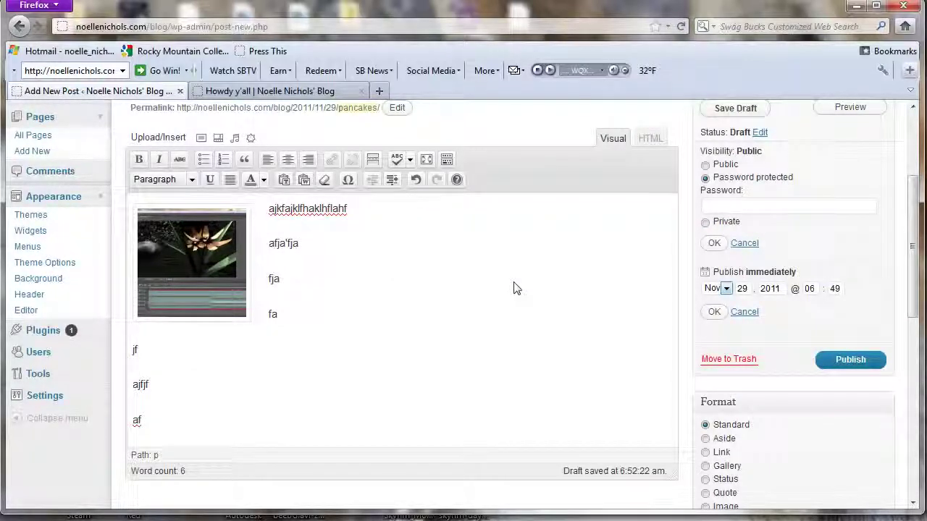
{"action": "left_click", "coordinate": [724, 289]}
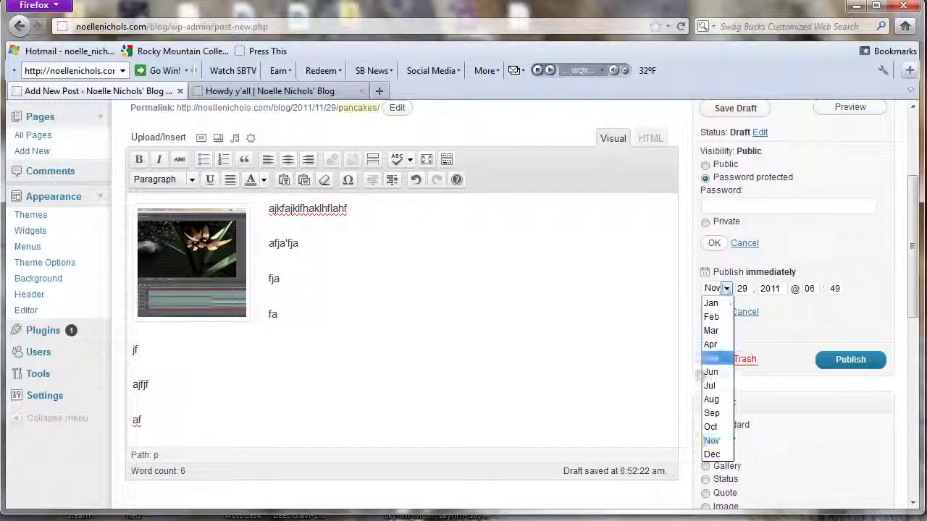
{"action": "left_click", "coordinate": [711, 358]}
{"action": "left_click", "coordinate": [784, 286]}
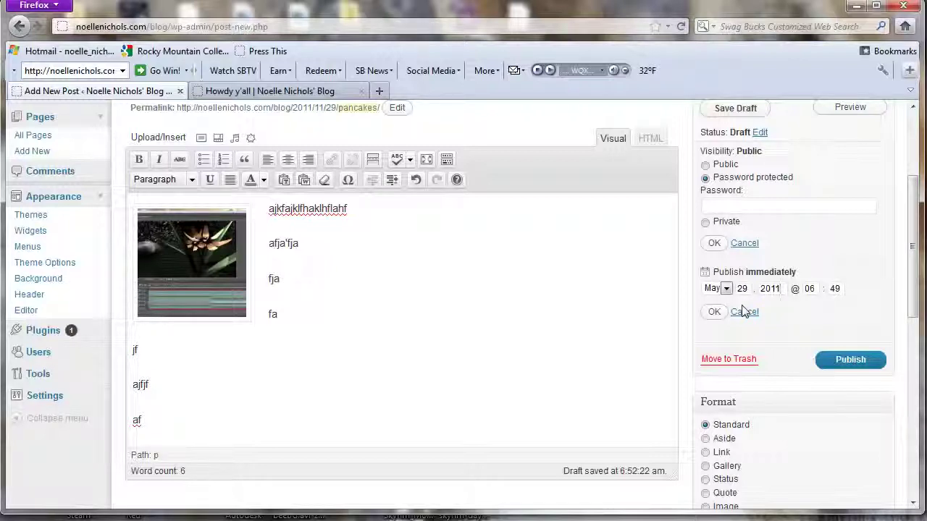
{"action": "scroll", "coordinate": [742, 311], "scroll_direction": "down", "scroll_amount": 4}
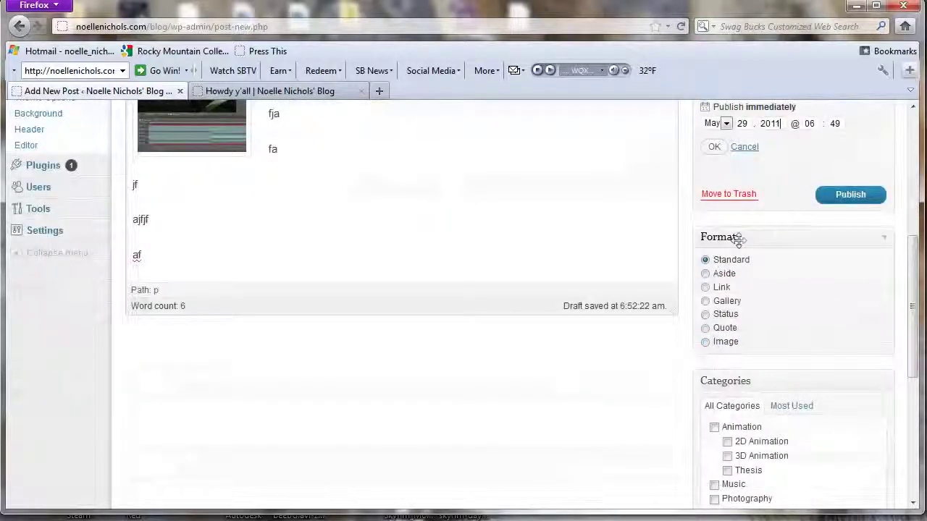
Step: Place the caret after 'fa' and, after trying Gallery, keep the post format Standard
{"action": "scroll", "coordinate": [508, 259], "scroll_direction": "up", "scroll_amount": 2}
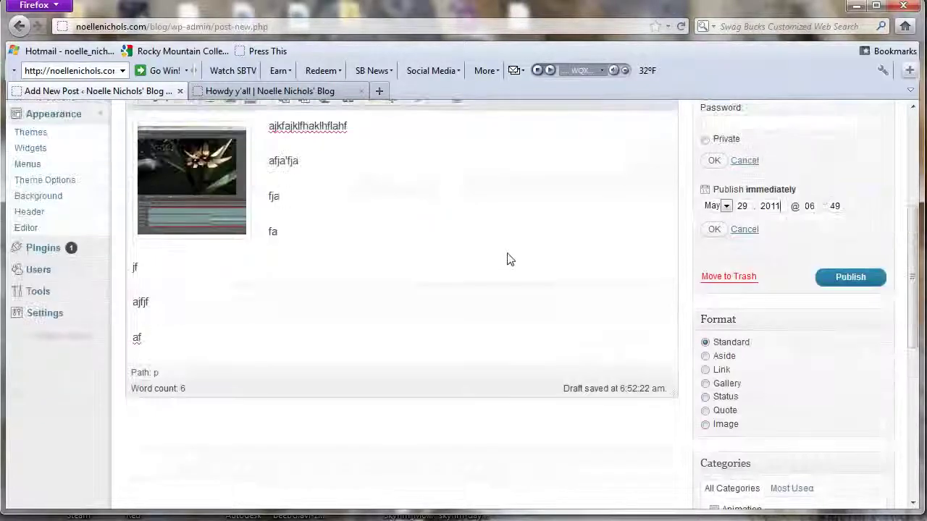
{"action": "scroll", "coordinate": [508, 259], "scroll_direction": "up", "scroll_amount": 2}
{"action": "left_click", "coordinate": [277, 232]}
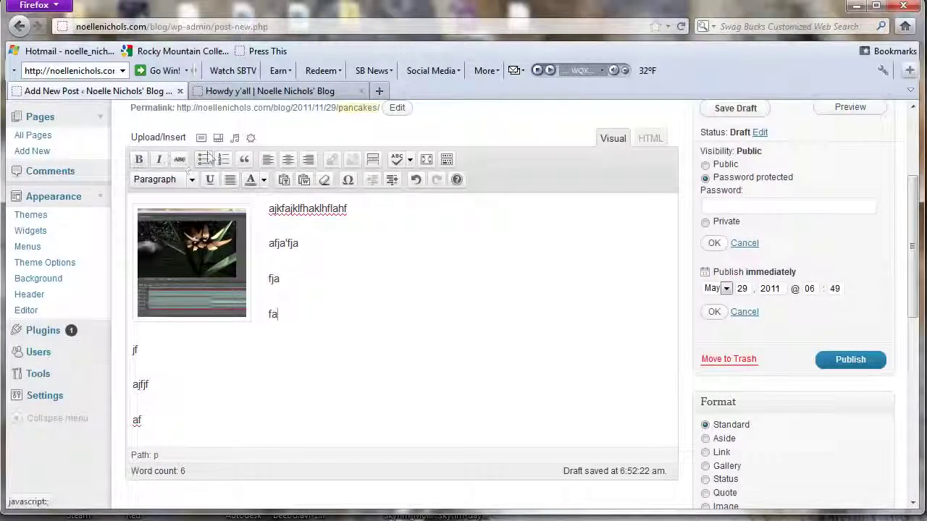
{"action": "scroll", "coordinate": [434, 282], "scroll_direction": "down", "scroll_amount": 4}
{"action": "left_click", "coordinate": [713, 273]}
{"action": "left_click", "coordinate": [708, 287]}
{"action": "left_click", "coordinate": [706, 300]}
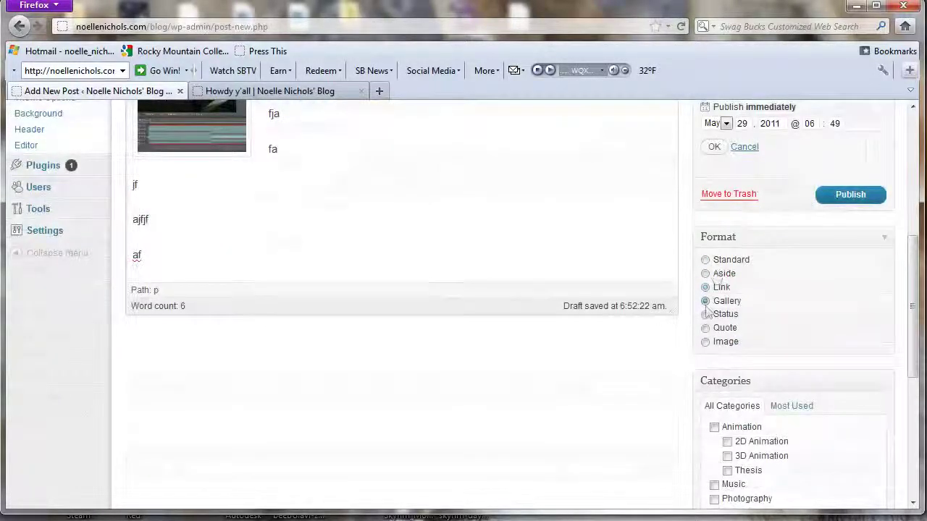
{"action": "left_click", "coordinate": [706, 261]}
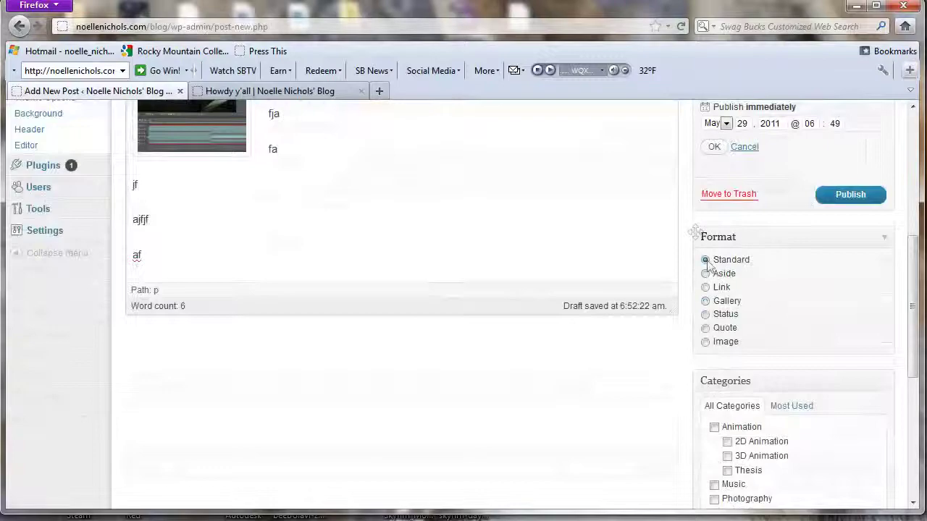
Step: File the post under the Animation and 2D Animation categories
{"action": "scroll", "coordinate": [708, 265], "scroll_direction": "up", "scroll_amount": 8}
{"action": "scroll", "coordinate": [703, 290], "scroll_direction": "down", "scroll_amount": 12}
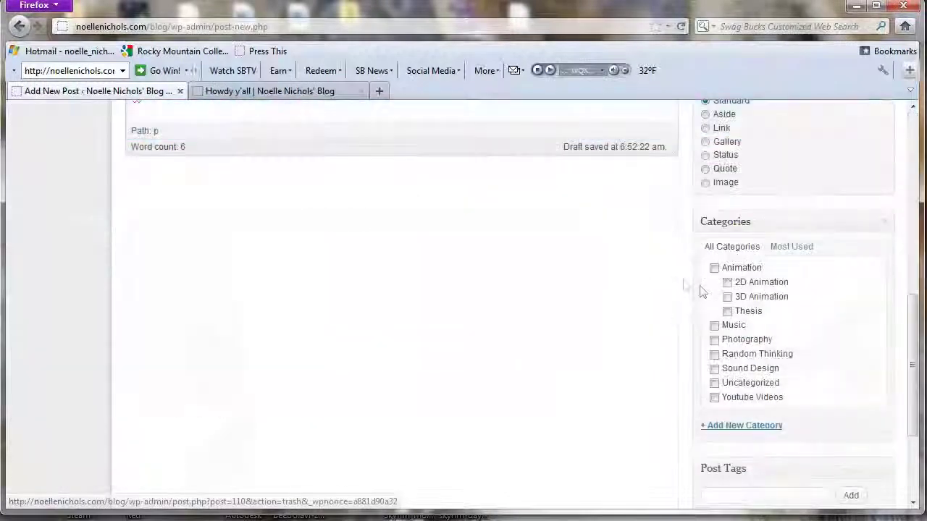
{"action": "scroll", "coordinate": [700, 291], "scroll_direction": "down", "scroll_amount": 4}
{"action": "scroll", "coordinate": [682, 283], "scroll_direction": "up", "scroll_amount": 6}
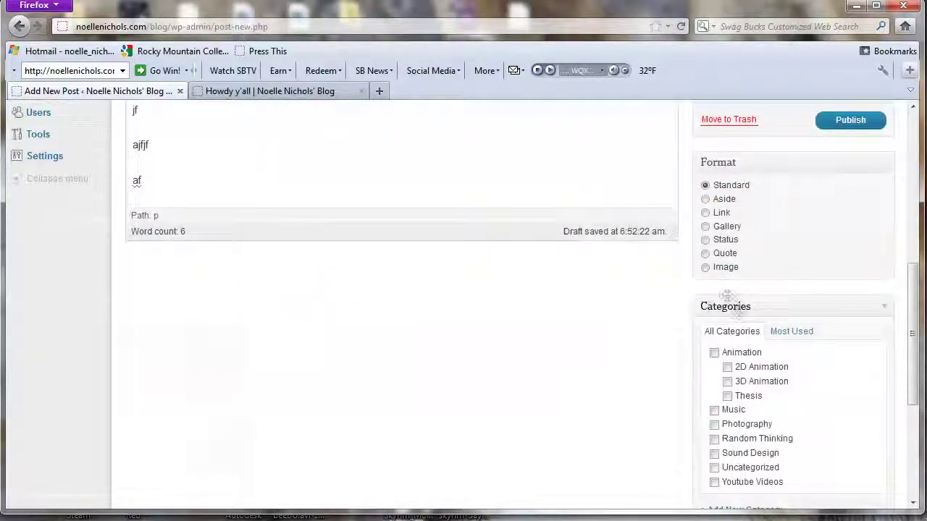
{"action": "left_click", "coordinate": [714, 353]}
{"action": "left_click", "coordinate": [727, 367]}
Step: Switch to the post's preview on the blog
{"action": "scroll", "coordinate": [438, 184], "scroll_direction": "up", "scroll_amount": 5}
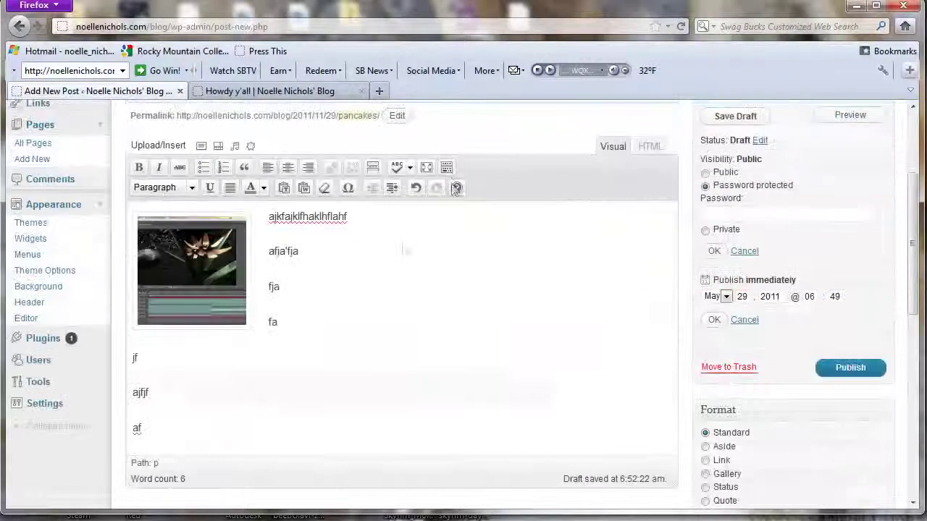
{"action": "scroll", "coordinate": [239, 304], "scroll_direction": "down", "scroll_amount": 2}
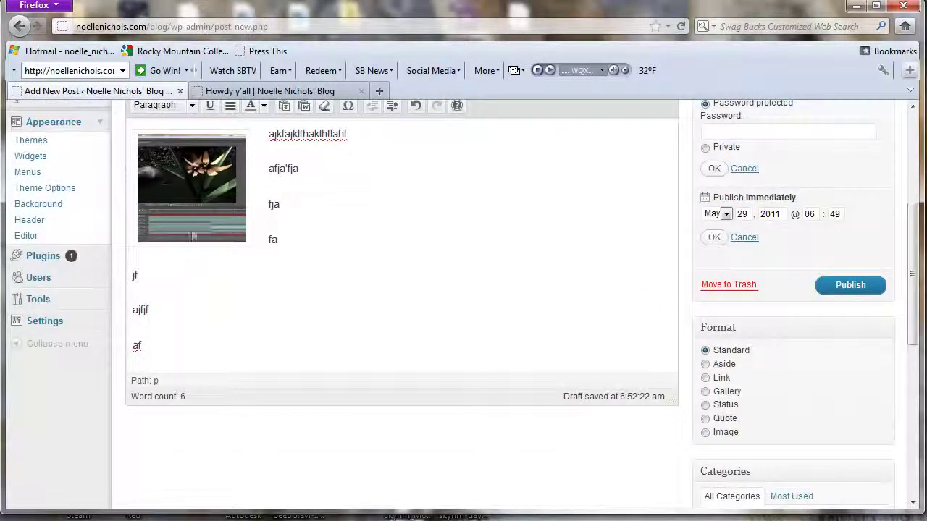
{"action": "scroll", "coordinate": [207, 235], "scroll_direction": "down", "scroll_amount": 2}
{"action": "scroll", "coordinate": [643, 375], "scroll_direction": "down", "scroll_amount": 2}
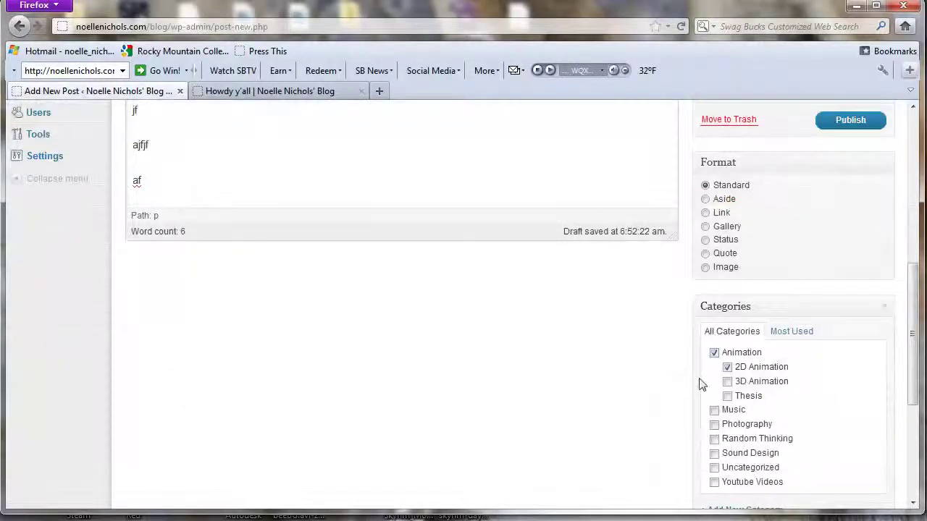
{"action": "left_click", "coordinate": [313, 91]}
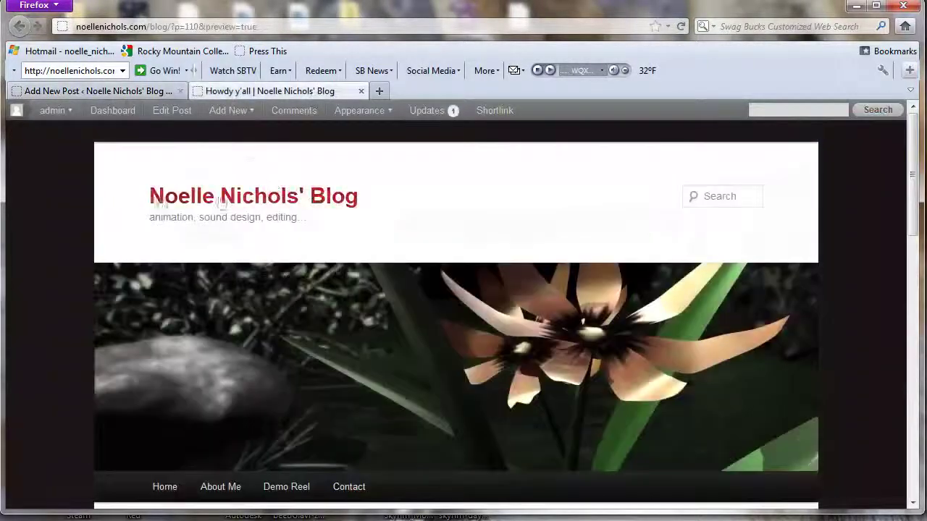
Step: Go from the preview to the blog's Home page, then return to the Add New Post editor
{"action": "scroll", "coordinate": [217, 206], "scroll_direction": "down", "scroll_amount": 5}
{"action": "left_click", "coordinate": [165, 160]}
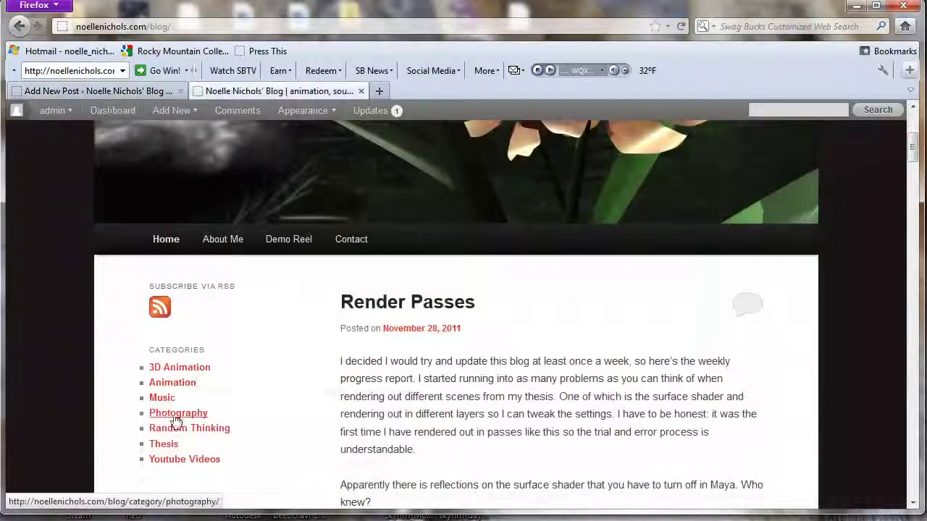
{"action": "left_click", "coordinate": [98, 90]}
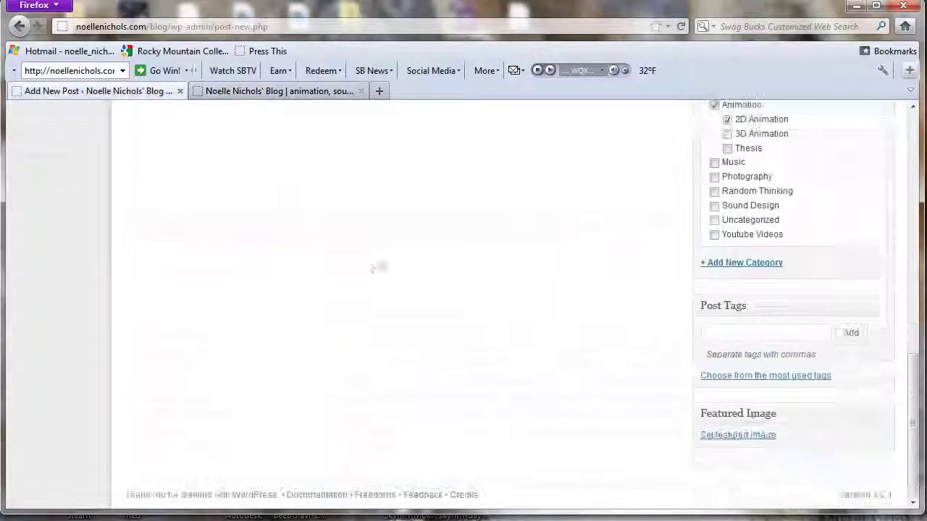
{"action": "scroll", "coordinate": [745, 159], "scroll_direction": "up", "scroll_amount": 2}
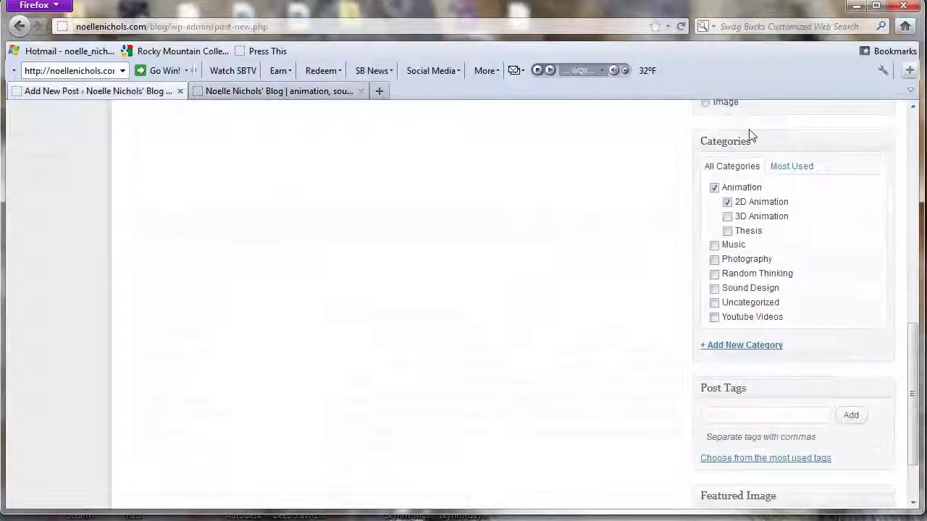
{"action": "scroll", "coordinate": [734, 213], "scroll_direction": "down", "scroll_amount": 2}
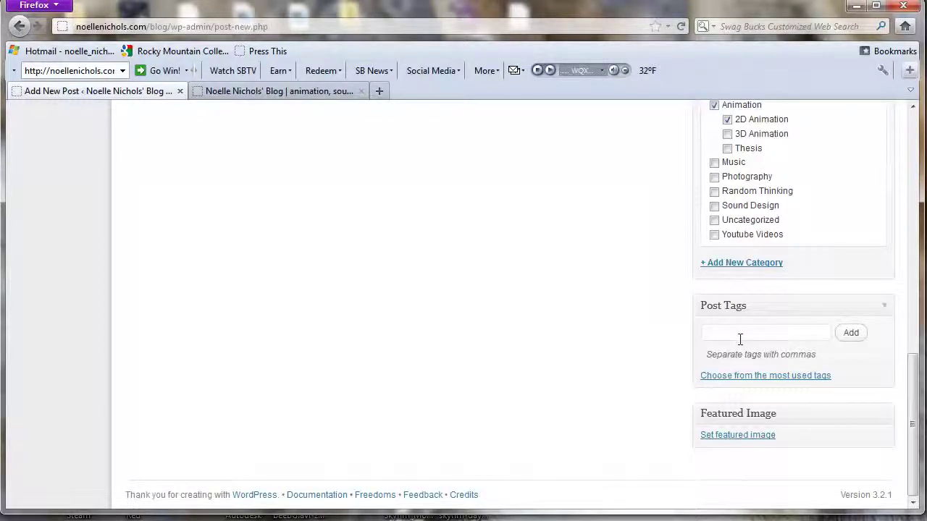
{"action": "scroll", "coordinate": [517, 399], "scroll_direction": "up", "scroll_amount": 15}
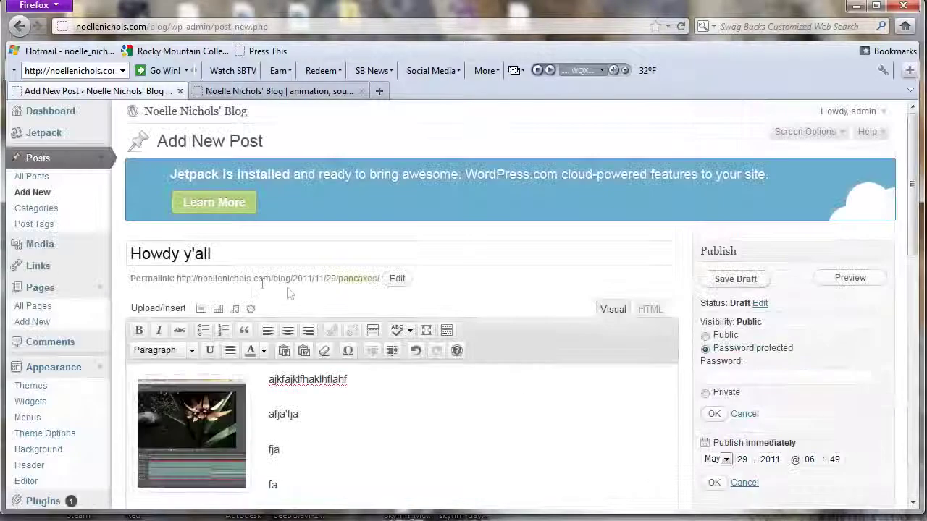
Step: Reload the blog's home page in the second tab via the Home link
{"action": "scroll", "coordinate": [784, 299], "scroll_direction": "down", "scroll_amount": 2}
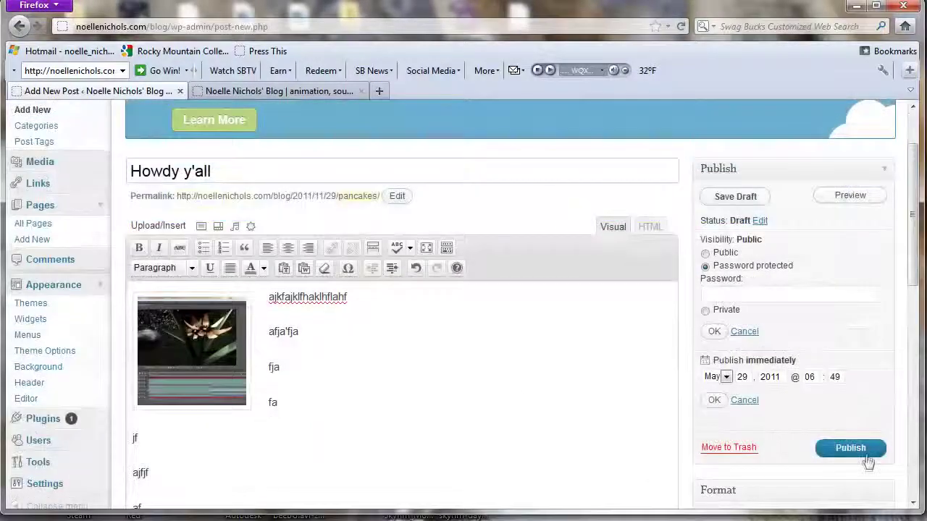
{"action": "left_click", "coordinate": [296, 91]}
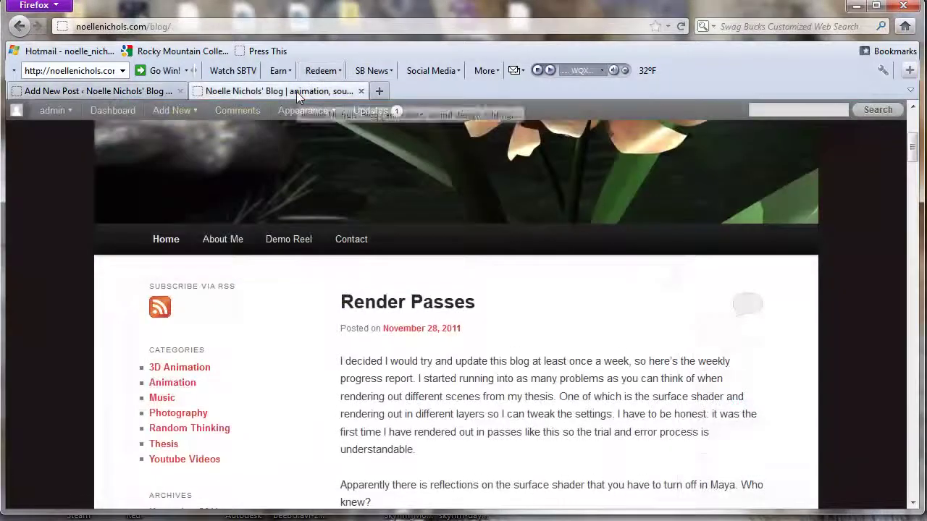
{"action": "scroll", "coordinate": [401, 166], "scroll_direction": "down", "scroll_amount": 2}
{"action": "scroll", "coordinate": [268, 259], "scroll_direction": "up", "scroll_amount": 4}
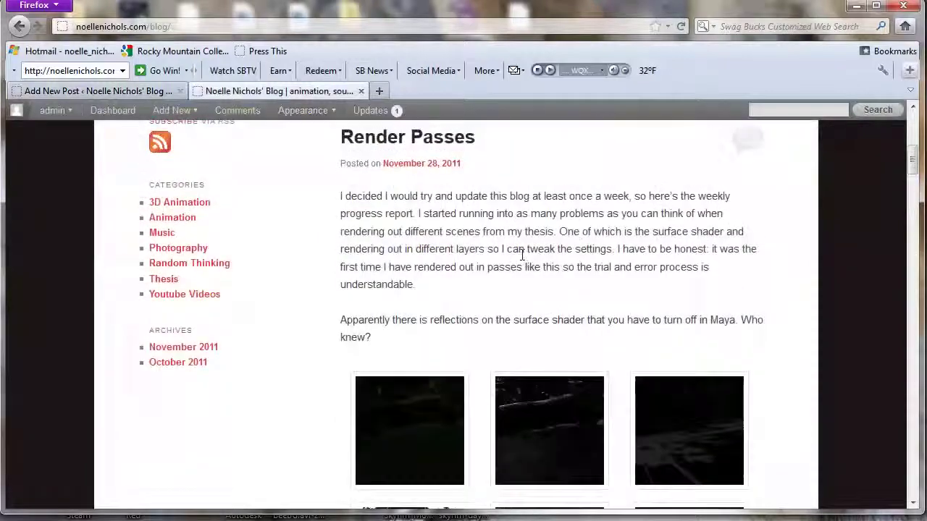
{"action": "left_click", "coordinate": [163, 241]}
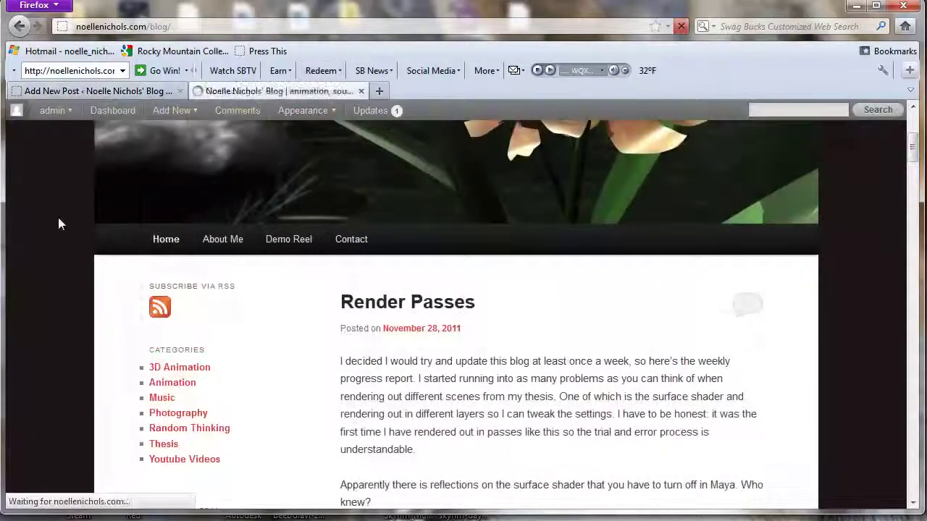
Step: Scroll through the blog posts, including Render Passes and its render images
{"action": "scroll", "coordinate": [60, 213], "scroll_direction": "down", "scroll_amount": 10}
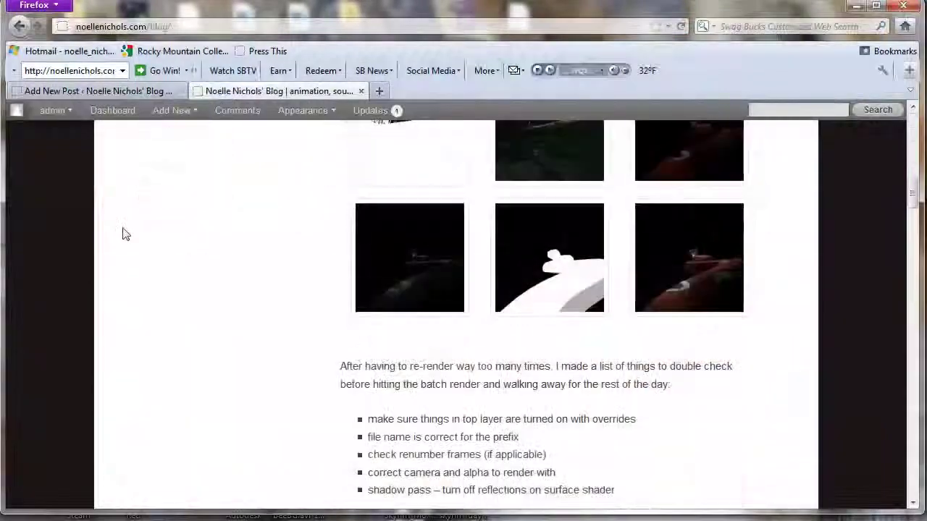
{"action": "scroll", "coordinate": [561, 305], "scroll_direction": "down", "scroll_amount": 10}
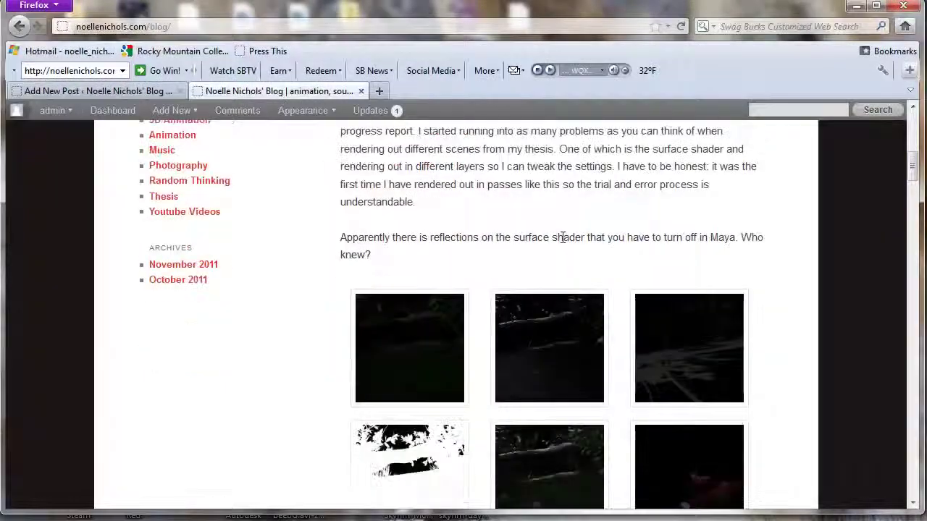
{"action": "scroll", "coordinate": [564, 245], "scroll_direction": "down", "scroll_amount": 10}
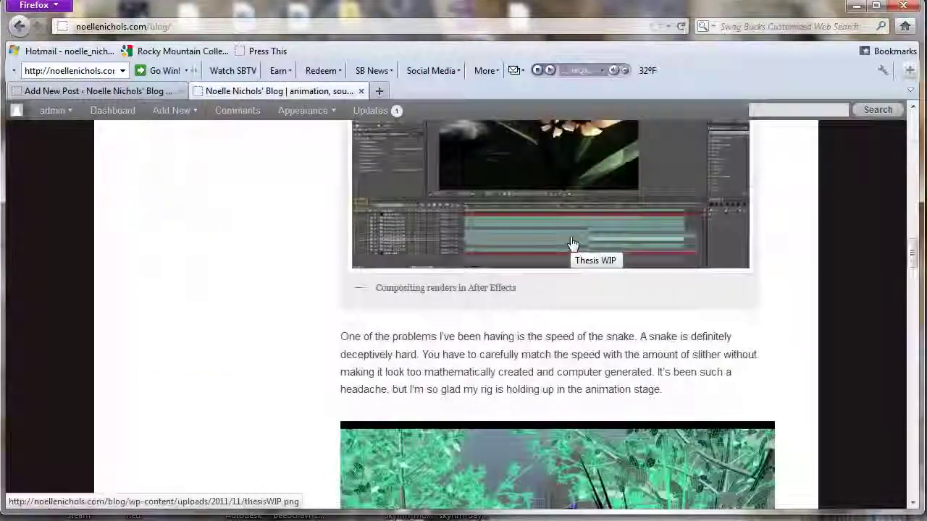
{"action": "key", "text": "Home"}
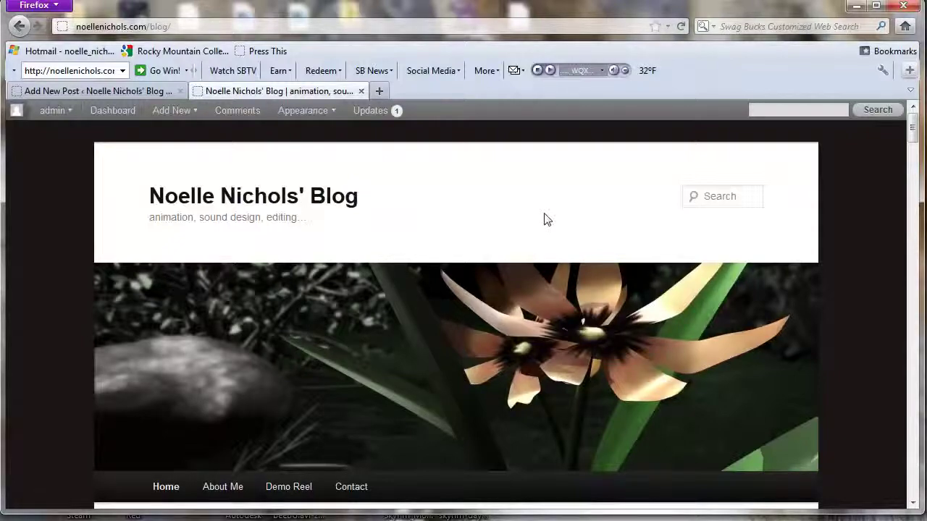
{"action": "scroll", "coordinate": [543, 203], "scroll_direction": "down", "scroll_amount": 5}
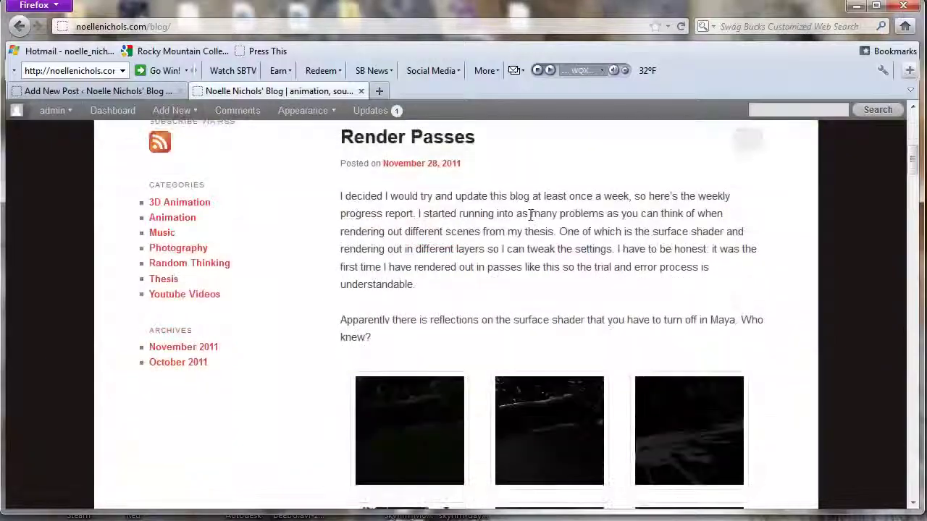
{"action": "scroll", "coordinate": [530, 215], "scroll_direction": "down", "scroll_amount": 3}
{"action": "scroll", "coordinate": [529, 215], "scroll_direction": "up", "scroll_amount": 8}
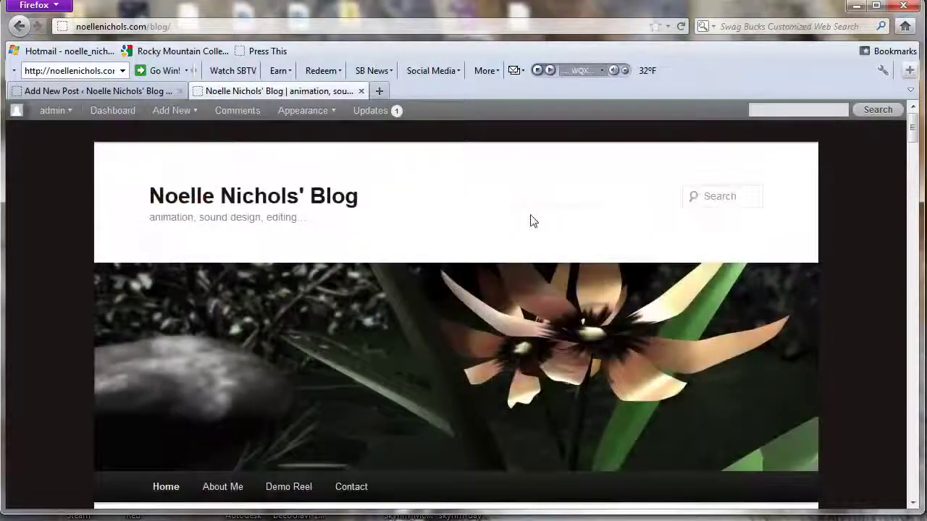
{"action": "scroll", "coordinate": [531, 217], "scroll_direction": "down", "scroll_amount": 5}
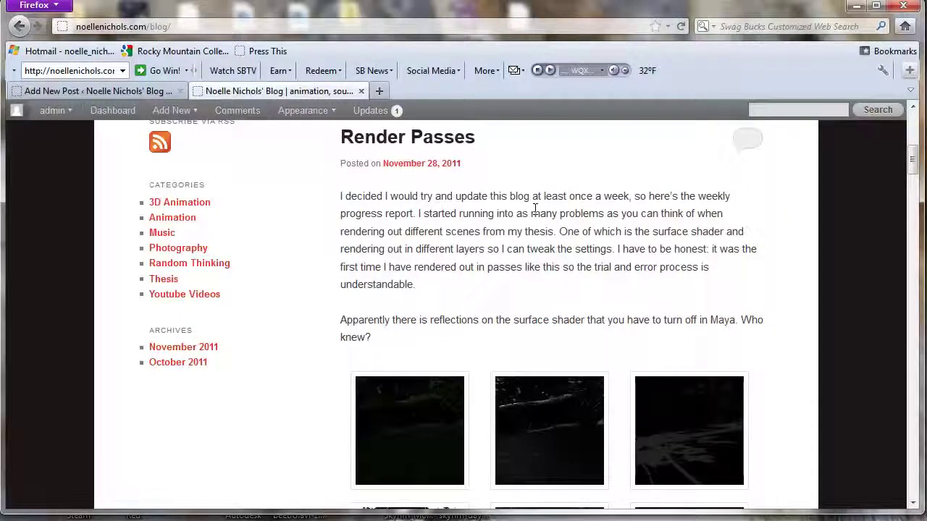
{"action": "mouse_move", "coordinate": [578, 73]}
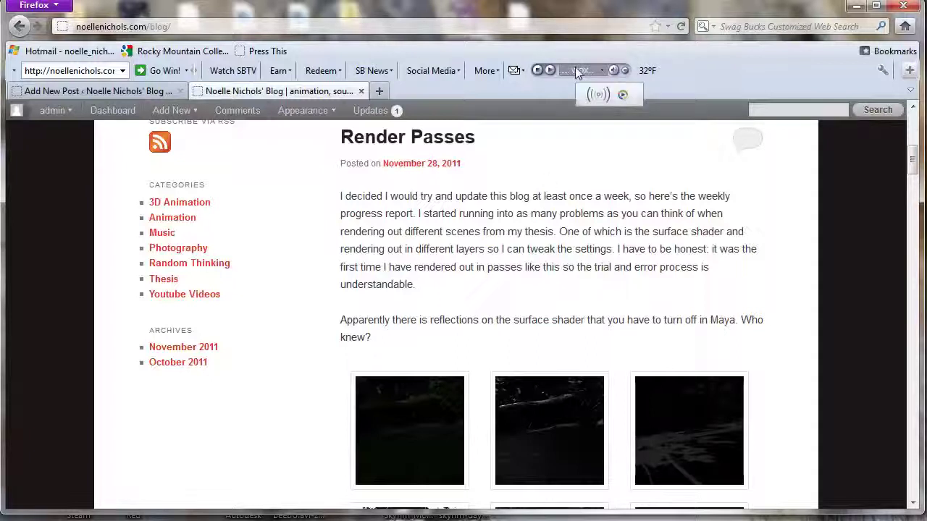